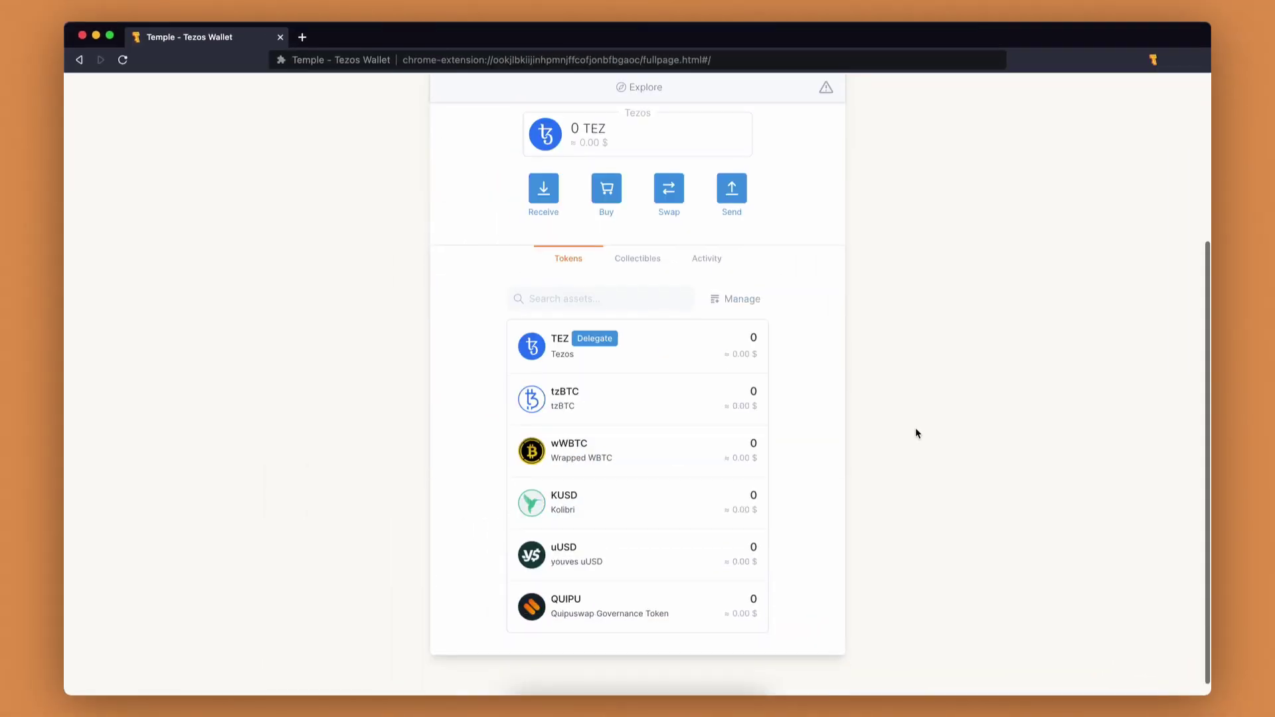
- Scroll the Temple Wallet account page back to the top, showing the 0 TEZ balance
{"action": "scroll", "coordinate": [754, 356], "scroll_direction": "up", "scroll_amount": 5}
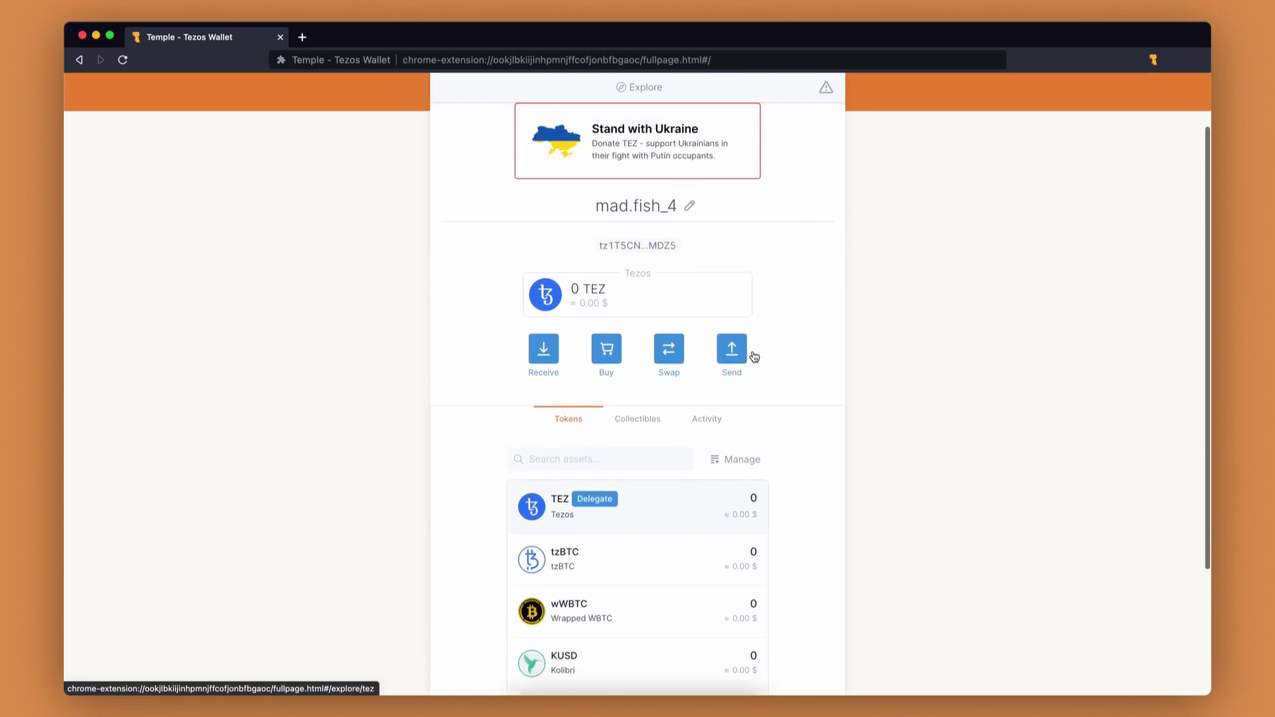
{"action": "scroll", "coordinate": [753, 355], "scroll_direction": "up", "scroll_amount": 1}
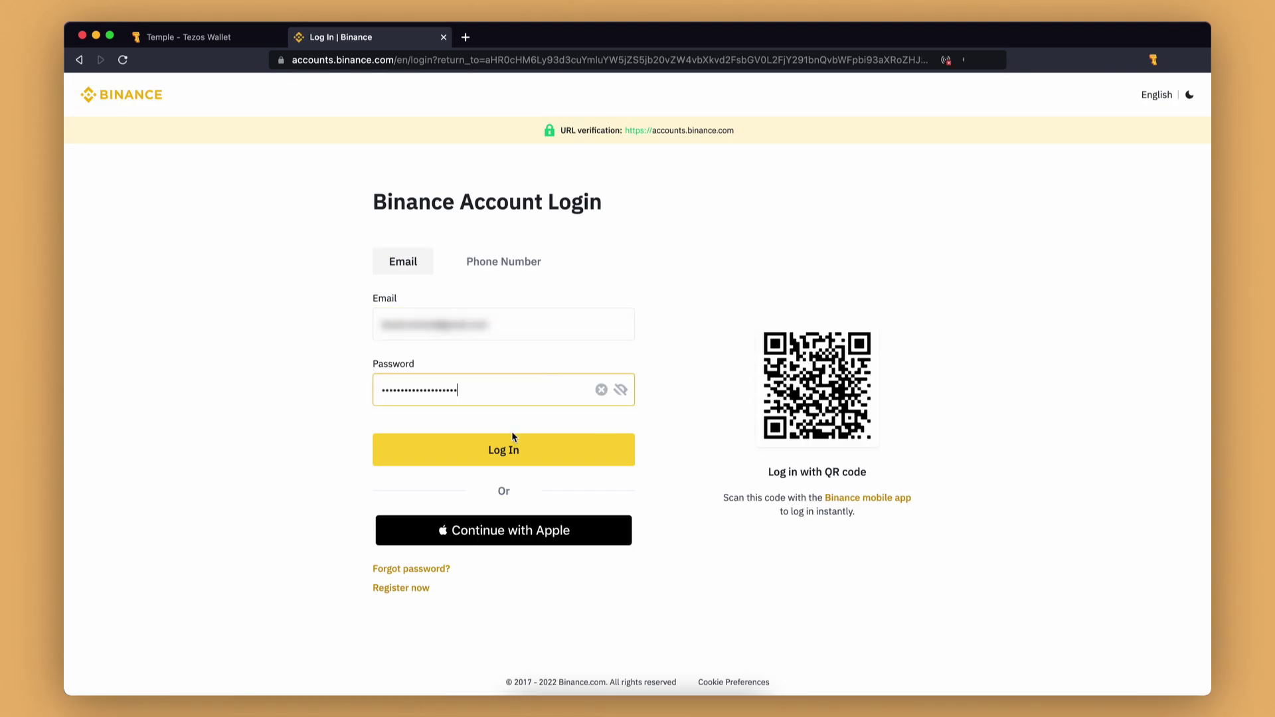
- Sign in to Binance and start an XTZ withdrawal from Fiat and Spot, taking the Temple address
{"action": "left_click", "coordinate": [508, 452]}
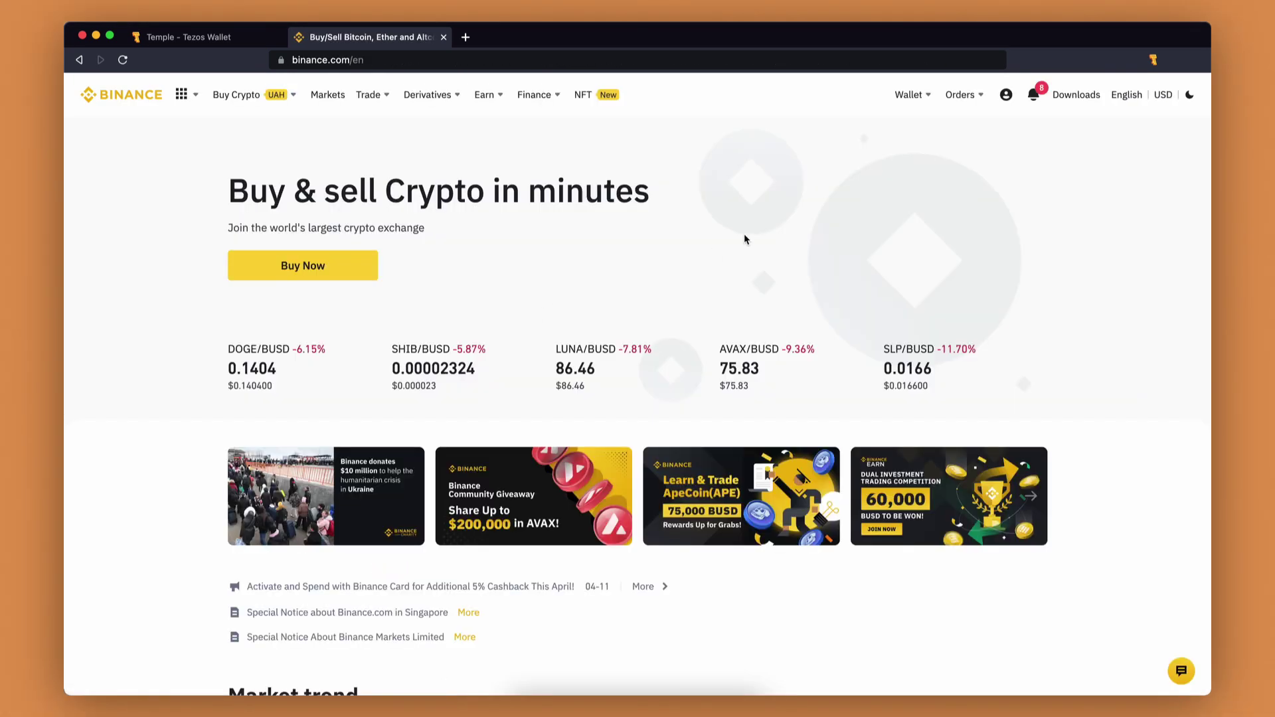
{"action": "mouse_move", "coordinate": [916, 98]}
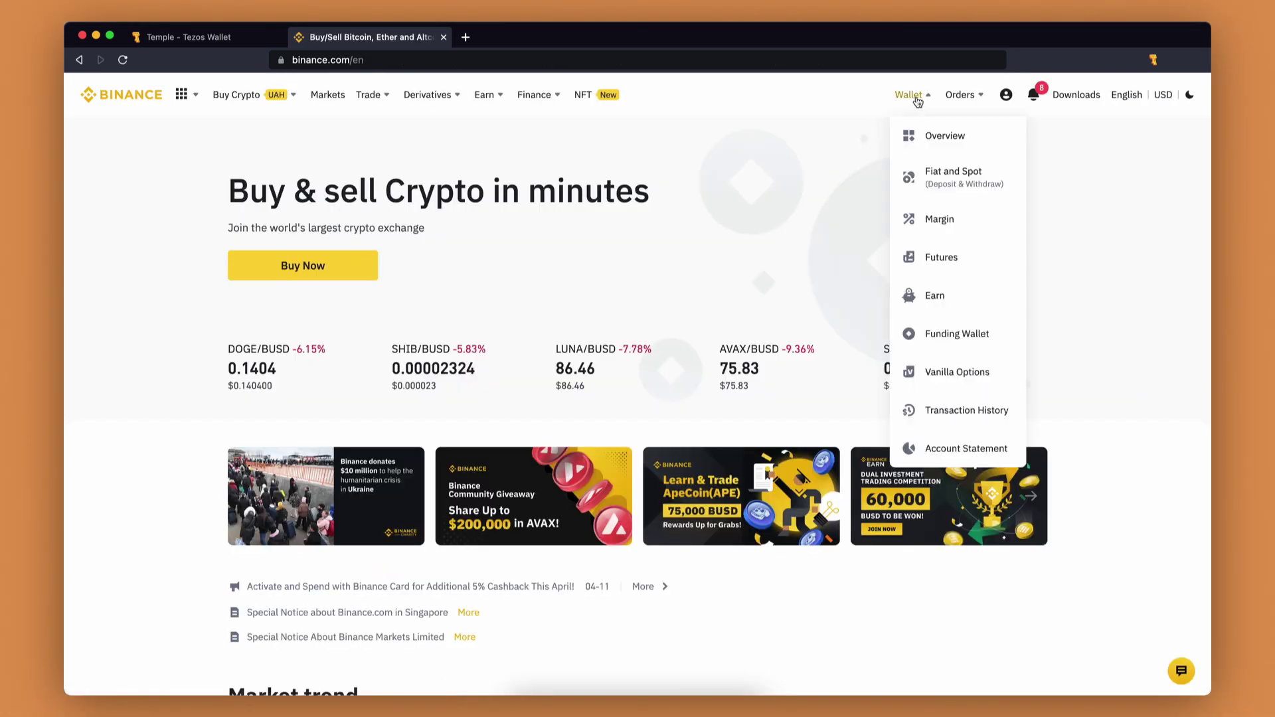
{"action": "left_click", "coordinate": [942, 181]}
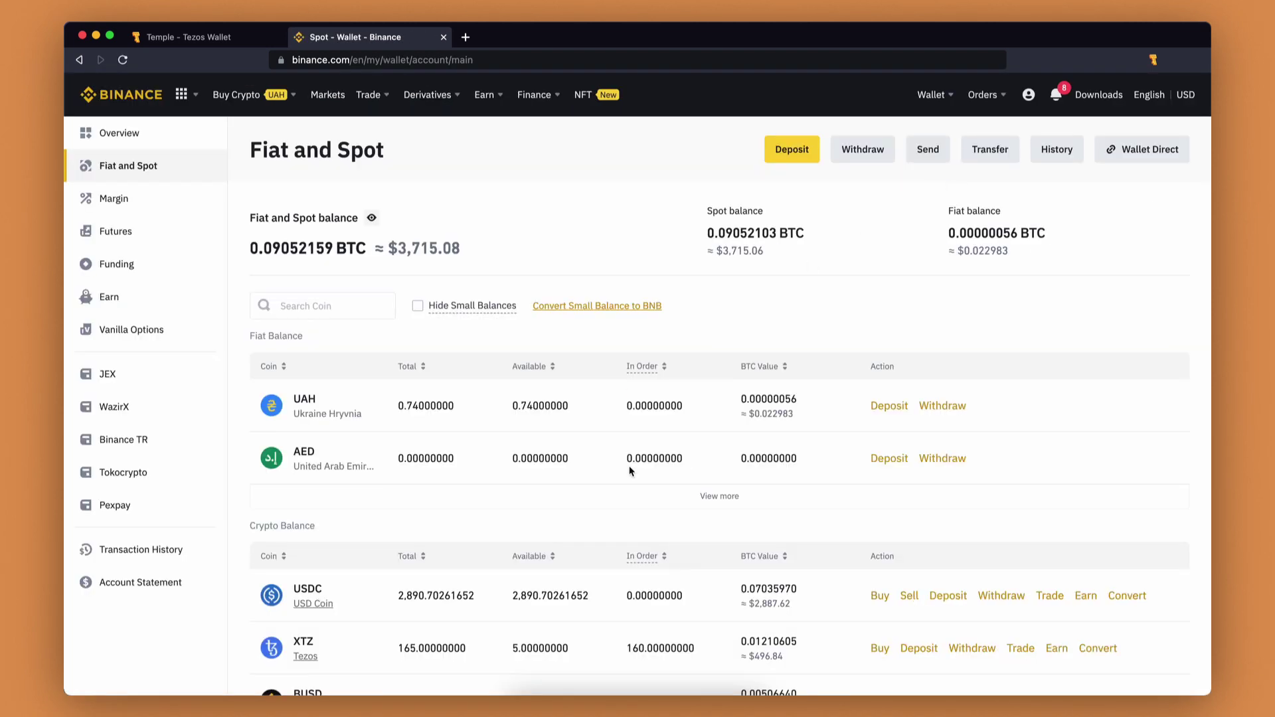
{"action": "scroll", "coordinate": [600, 540], "scroll_direction": "down", "scroll_amount": 1}
{"action": "scroll", "coordinate": [601, 541], "scroll_direction": "down", "scroll_amount": 2}
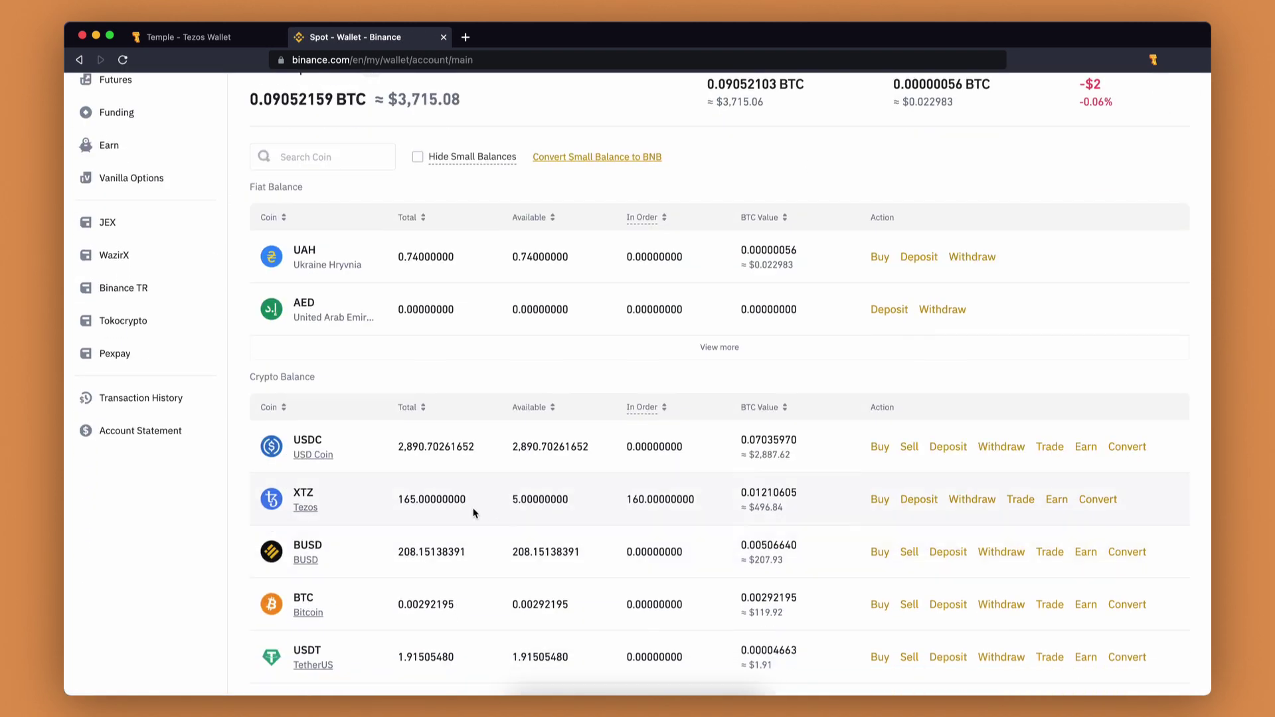
{"action": "left_click", "coordinate": [971, 504]}
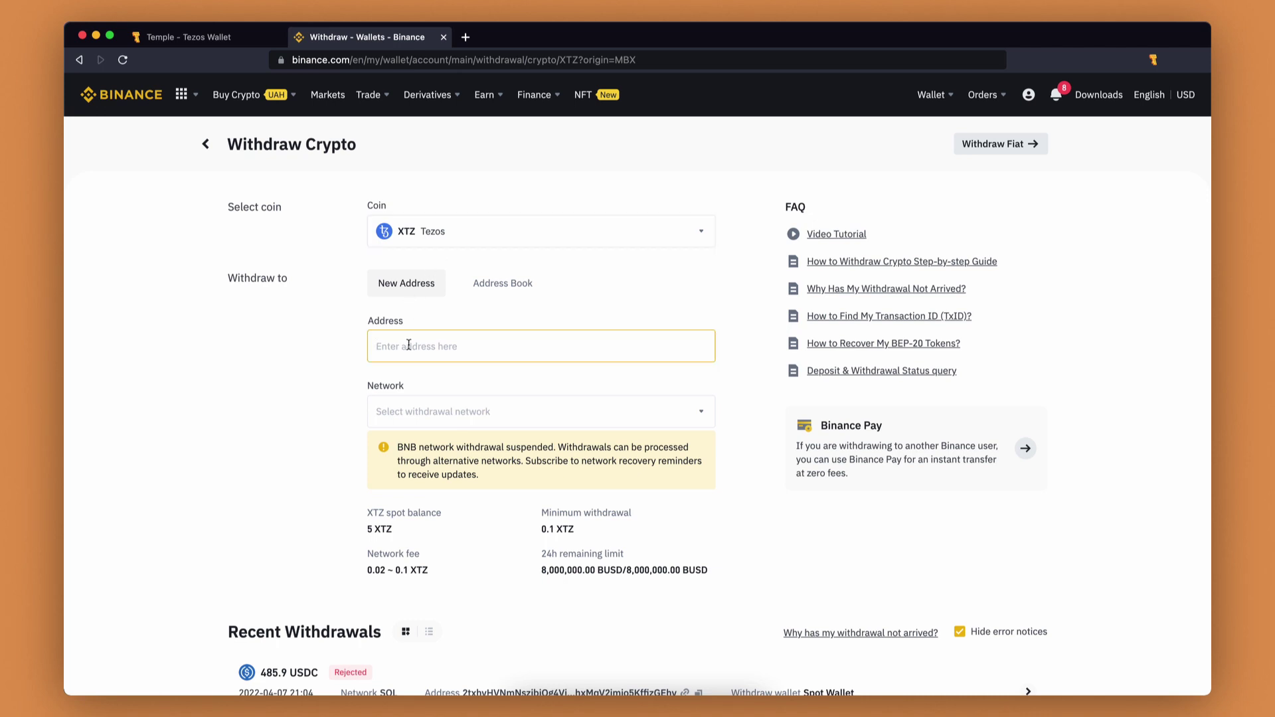
{"action": "left_click", "coordinate": [239, 38]}
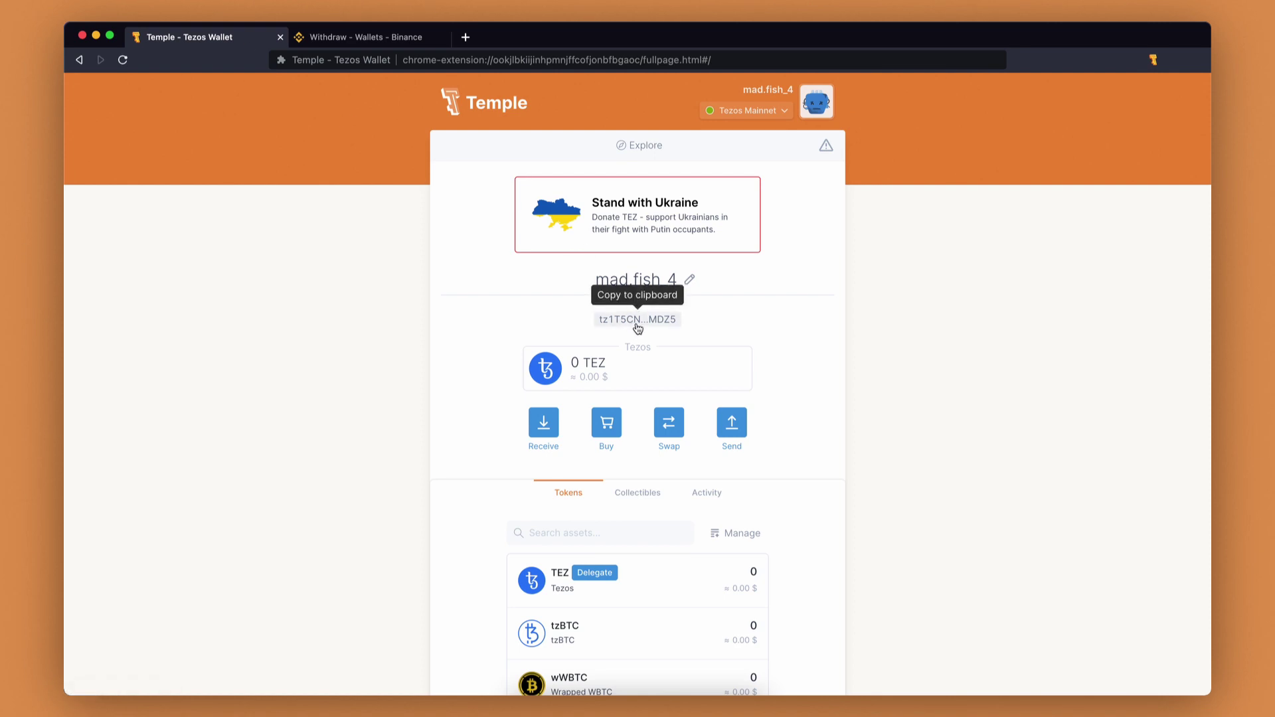
{"action": "left_click", "coordinate": [374, 41]}
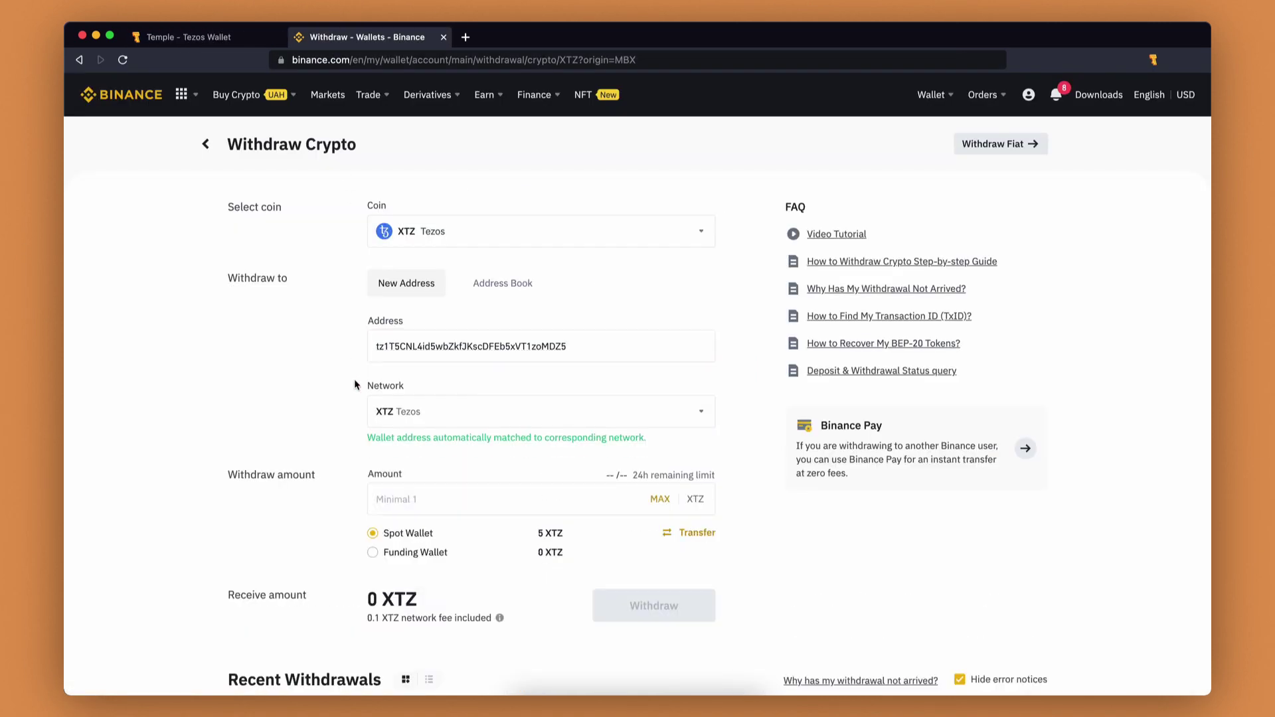
- Paste the Temple address, choose the XTZ Tezos network, and confirm a 1 XTZ withdrawal
{"action": "scroll", "coordinate": [354, 382], "scroll_direction": "down", "scroll_amount": 1}
{"action": "scroll", "coordinate": [355, 383], "scroll_direction": "down", "scroll_amount": 2}
{"action": "left_click", "coordinate": [505, 323]}
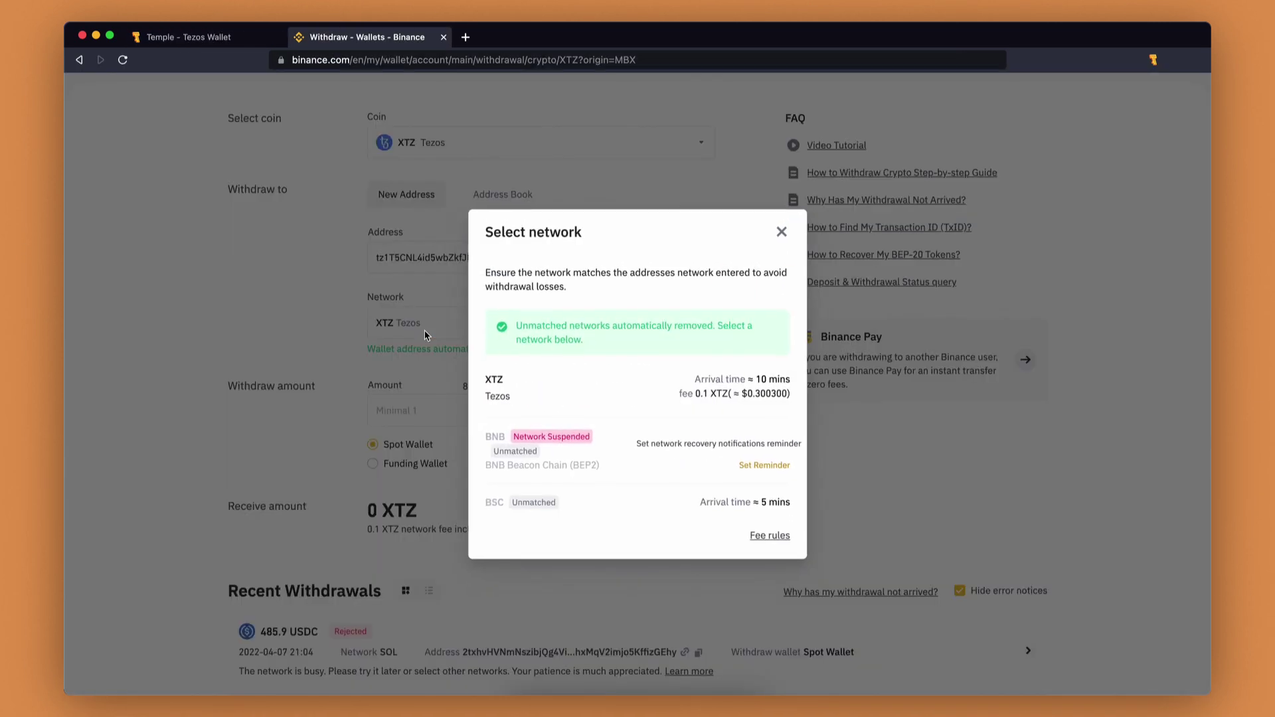
{"action": "left_click", "coordinate": [556, 391]}
{"action": "scroll", "coordinate": [544, 411], "scroll_direction": "down", "scroll_amount": 3}
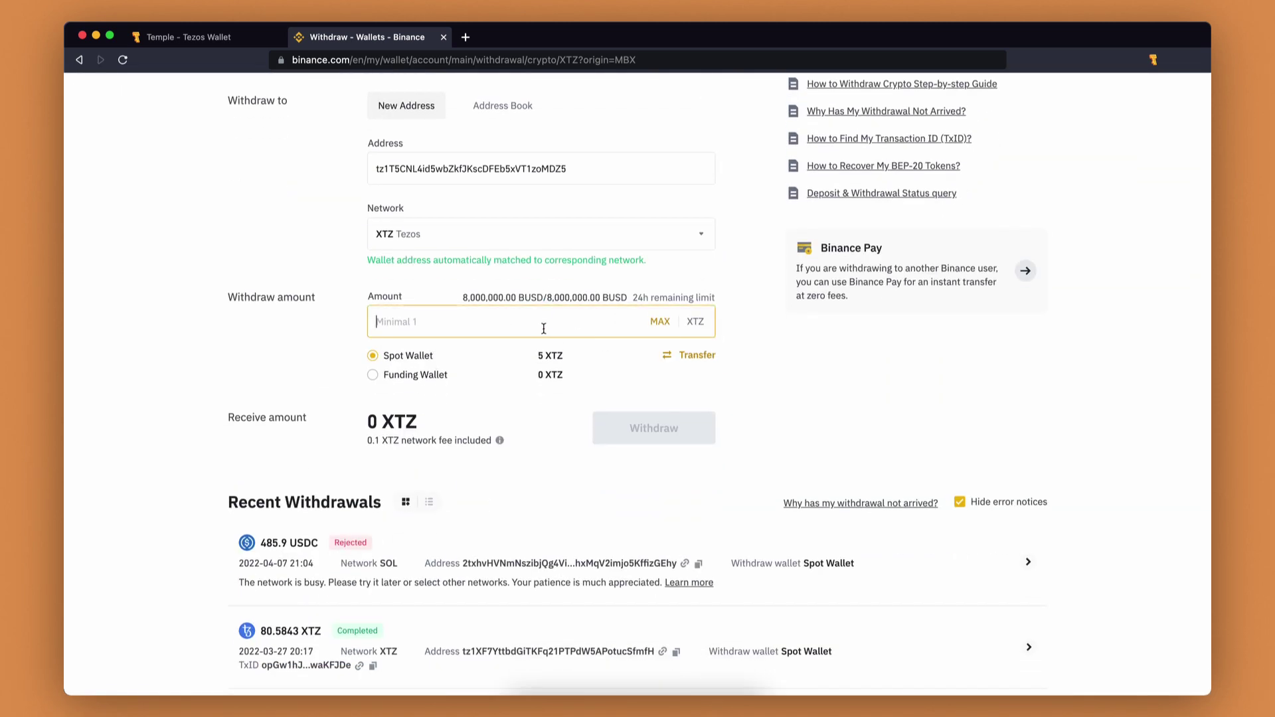
{"action": "type", "text": "1"}
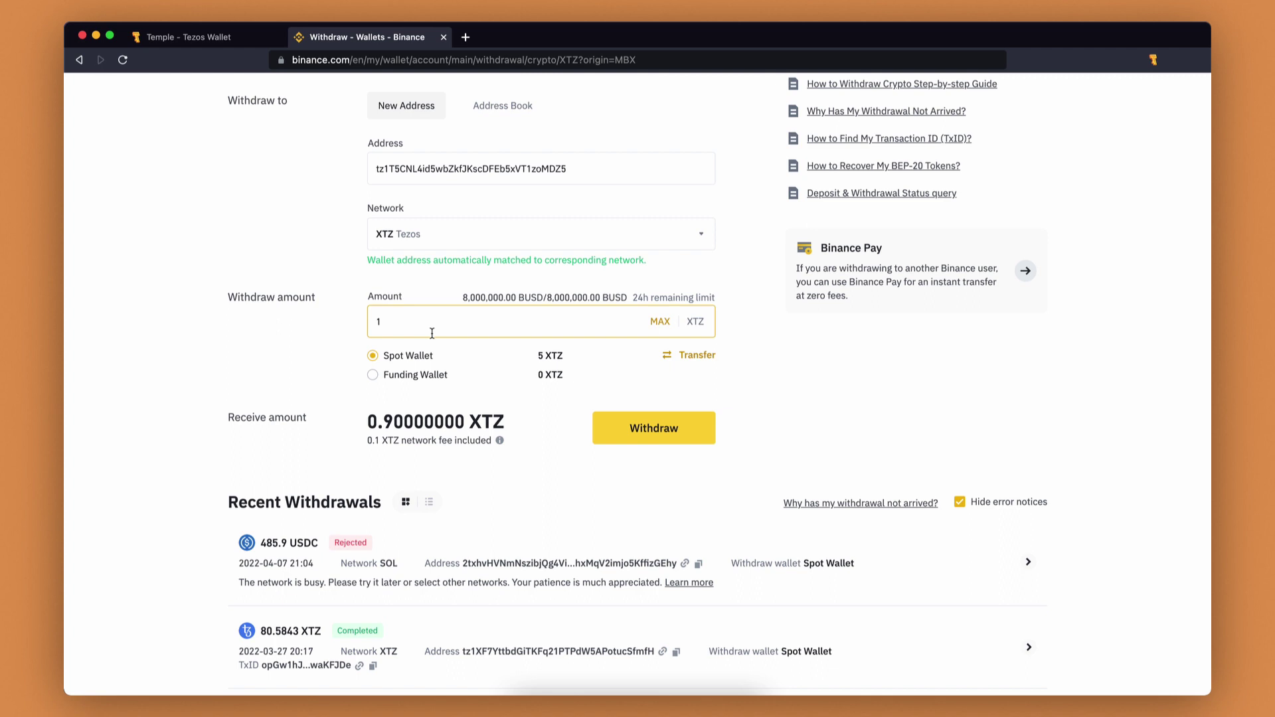
{"action": "left_click", "coordinate": [305, 355]}
{"action": "scroll", "coordinate": [398, 362], "scroll_direction": "down", "scroll_amount": 1}
{"action": "left_click", "coordinate": [678, 410]}
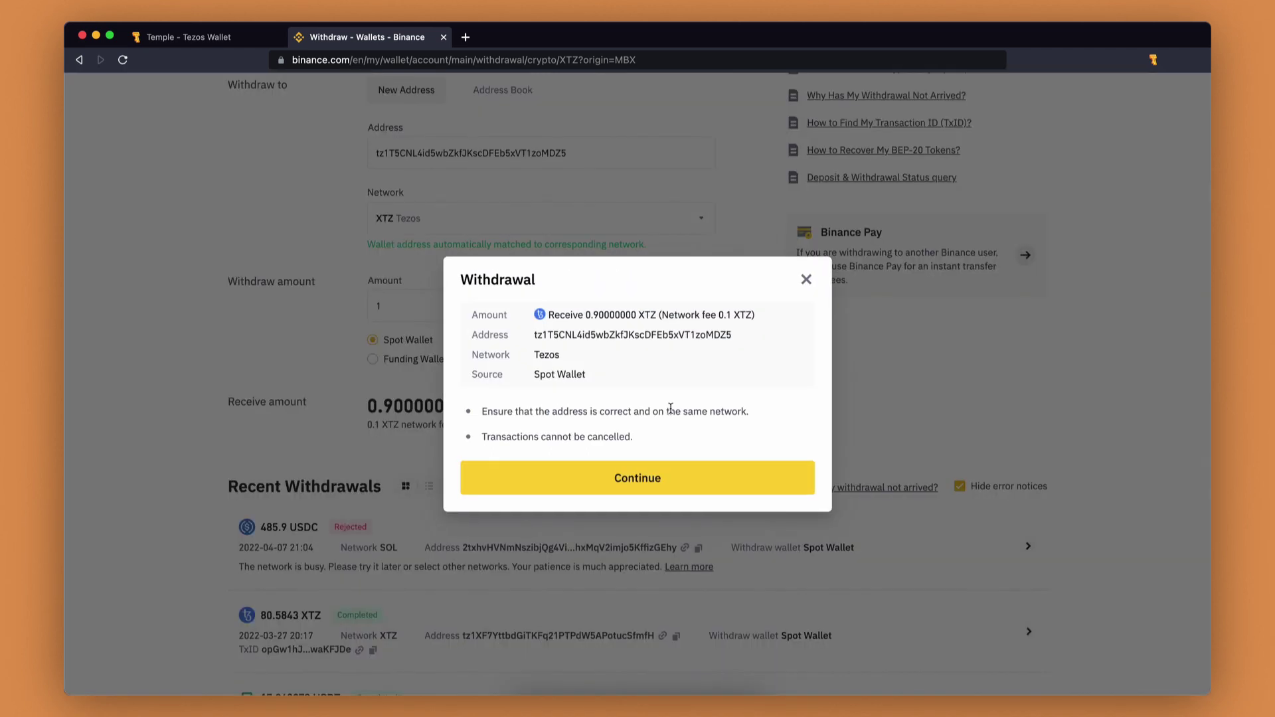
- Pass security verification with the phone, email and authenticator codes, and acknowledge the submitted request
{"action": "left_click", "coordinate": [669, 474]}
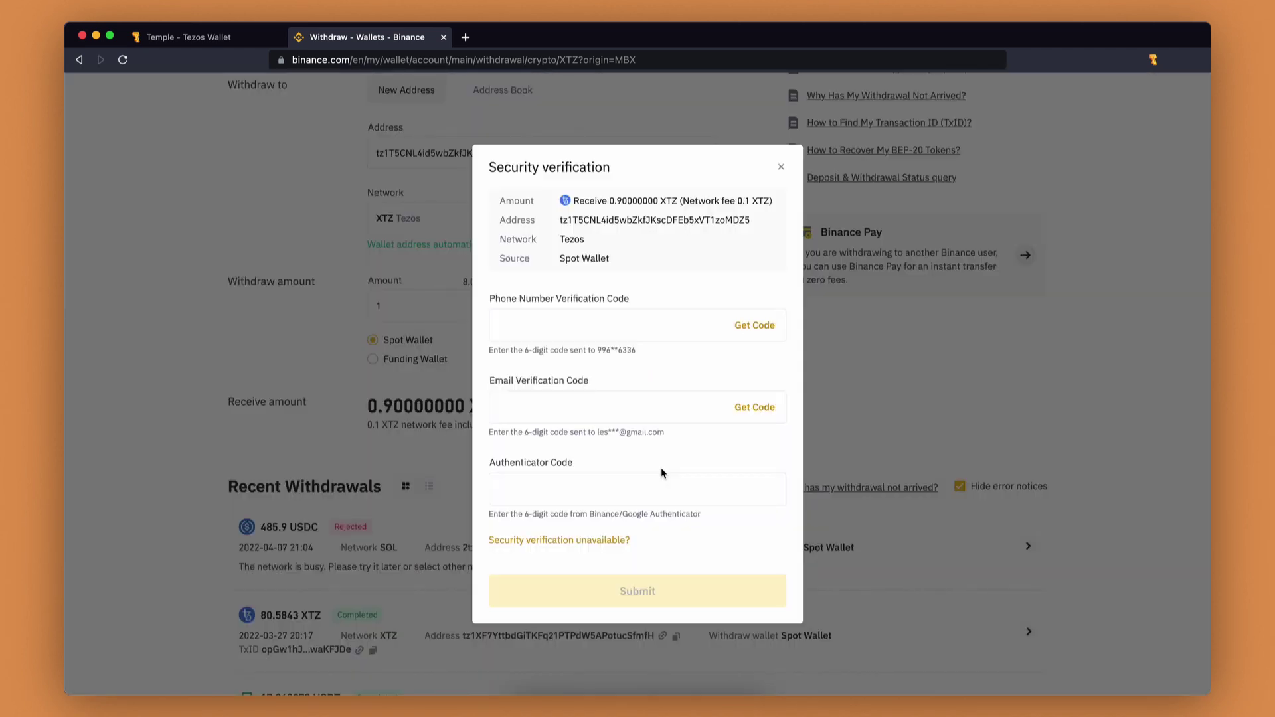
{"action": "left_click", "coordinate": [756, 325]}
{"action": "left_click", "coordinate": [747, 411]}
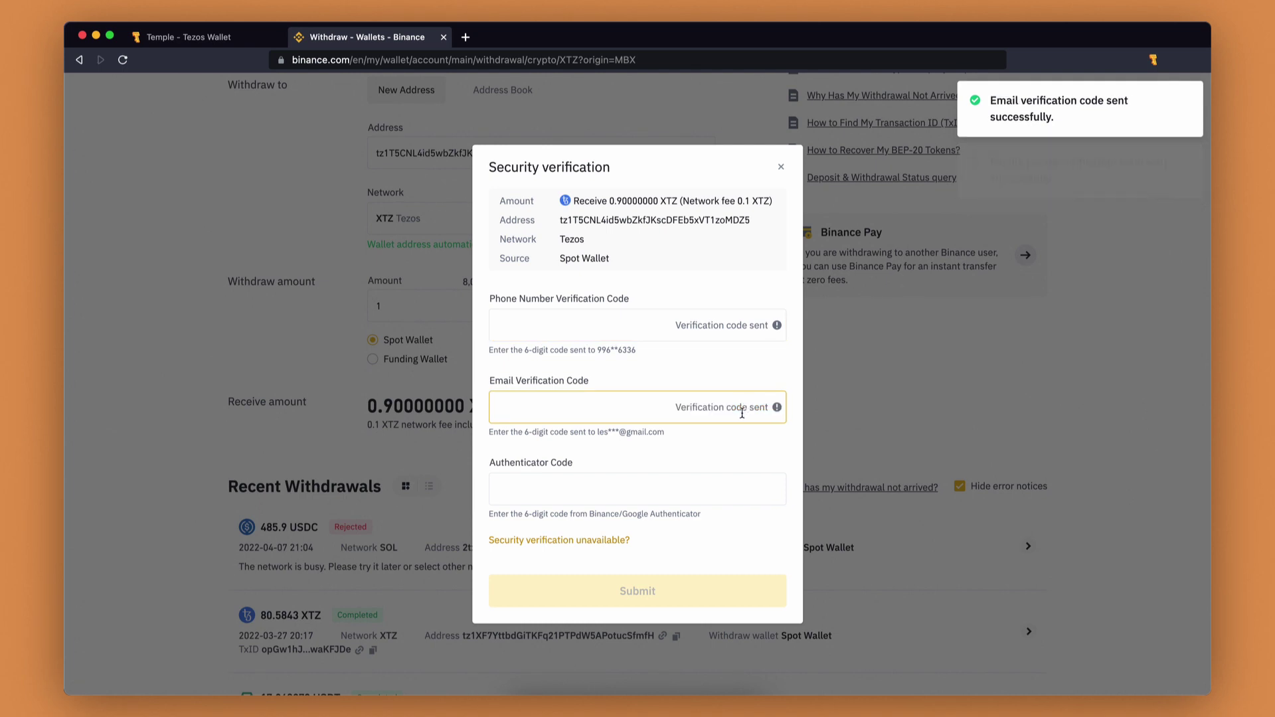
{"action": "left_click", "coordinate": [601, 330]}
{"action": "left_click", "coordinate": [541, 412]}
{"action": "left_click", "coordinate": [555, 483]}
{"action": "left_click", "coordinate": [602, 589]}
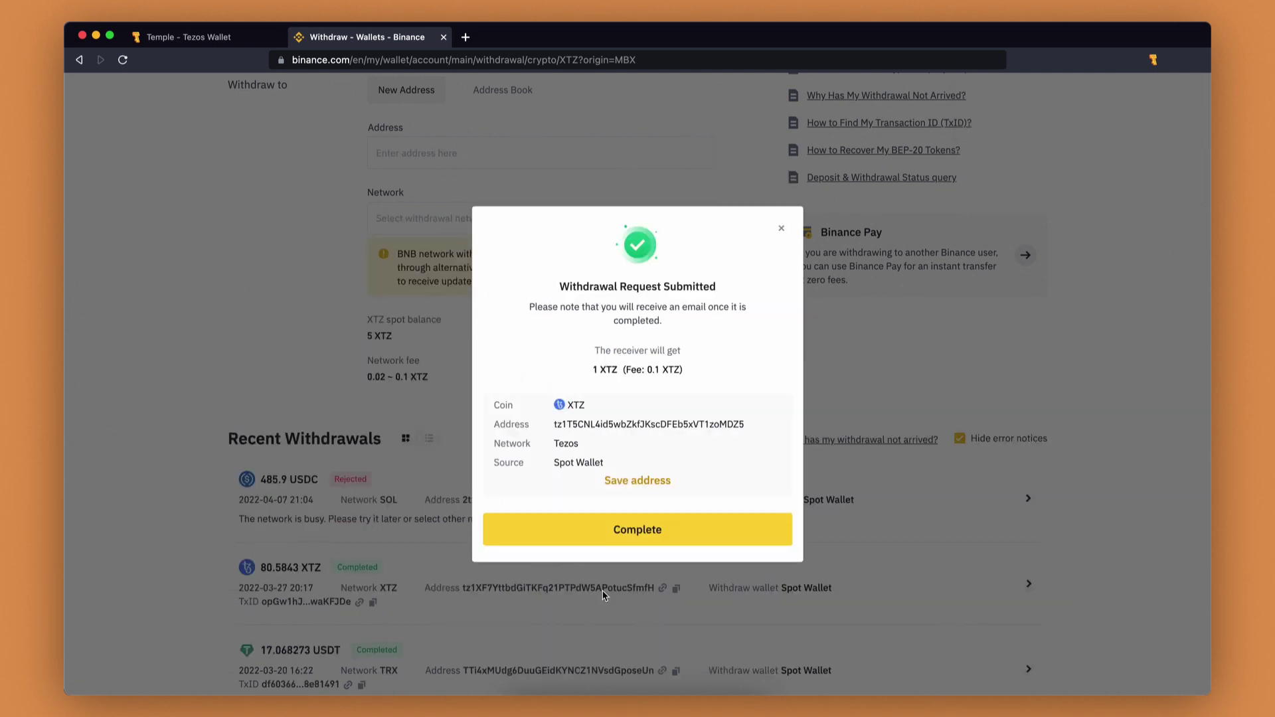
{"action": "left_click", "coordinate": [644, 528]}
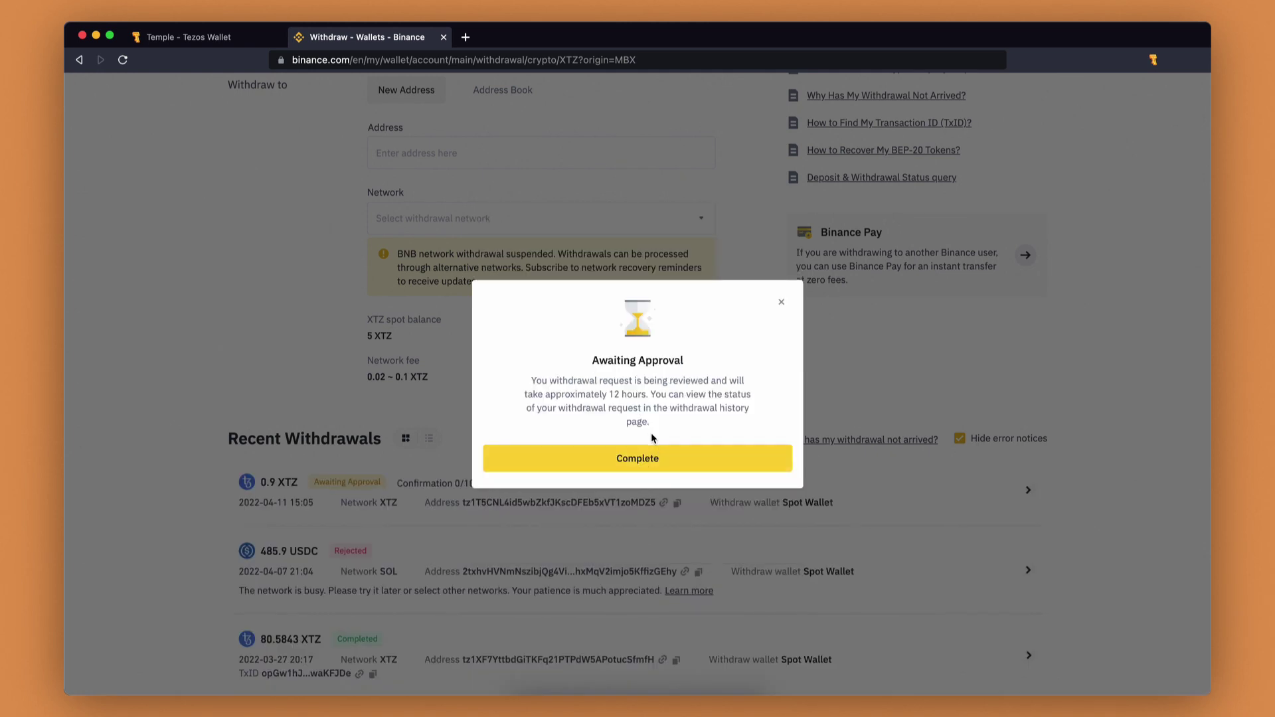
{"action": "left_click", "coordinate": [649, 458]}
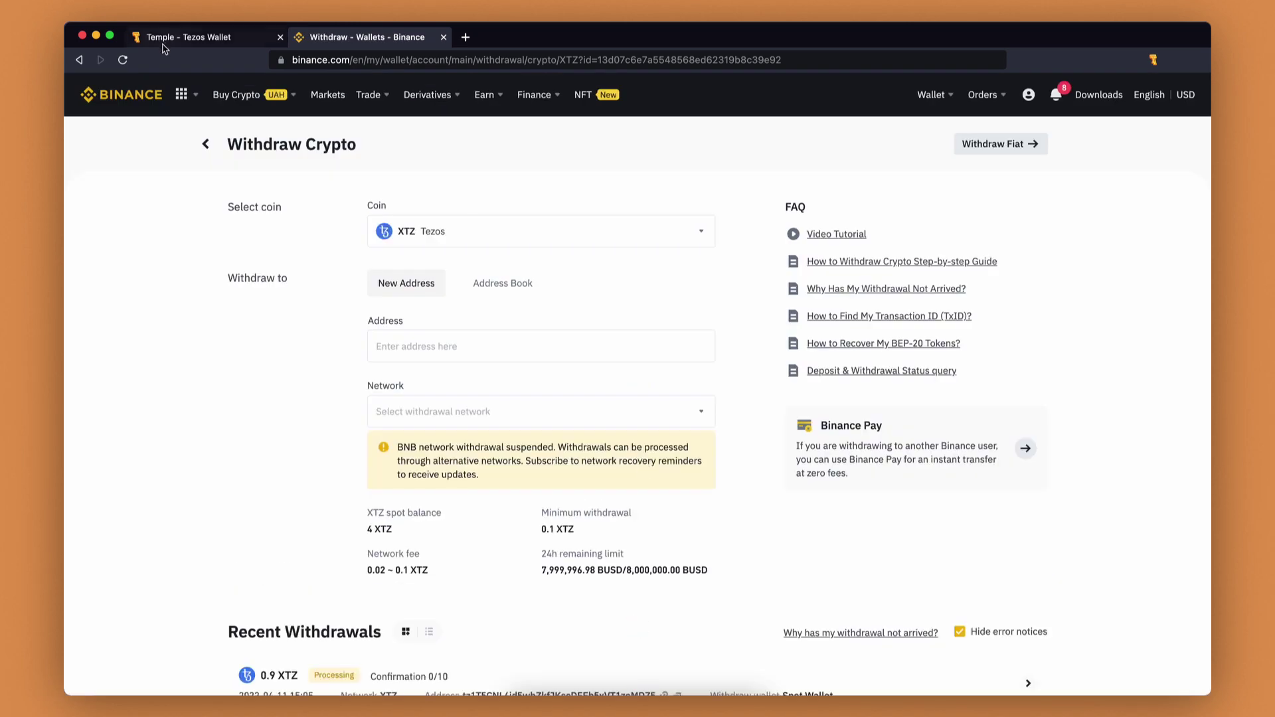
- Return to the Temple Wallet tab, which now shows a different account holding 0 TEZ
{"action": "left_click", "coordinate": [186, 36]}
{"action": "scroll", "coordinate": [436, 339], "scroll_direction": "down", "scroll_amount": 1}
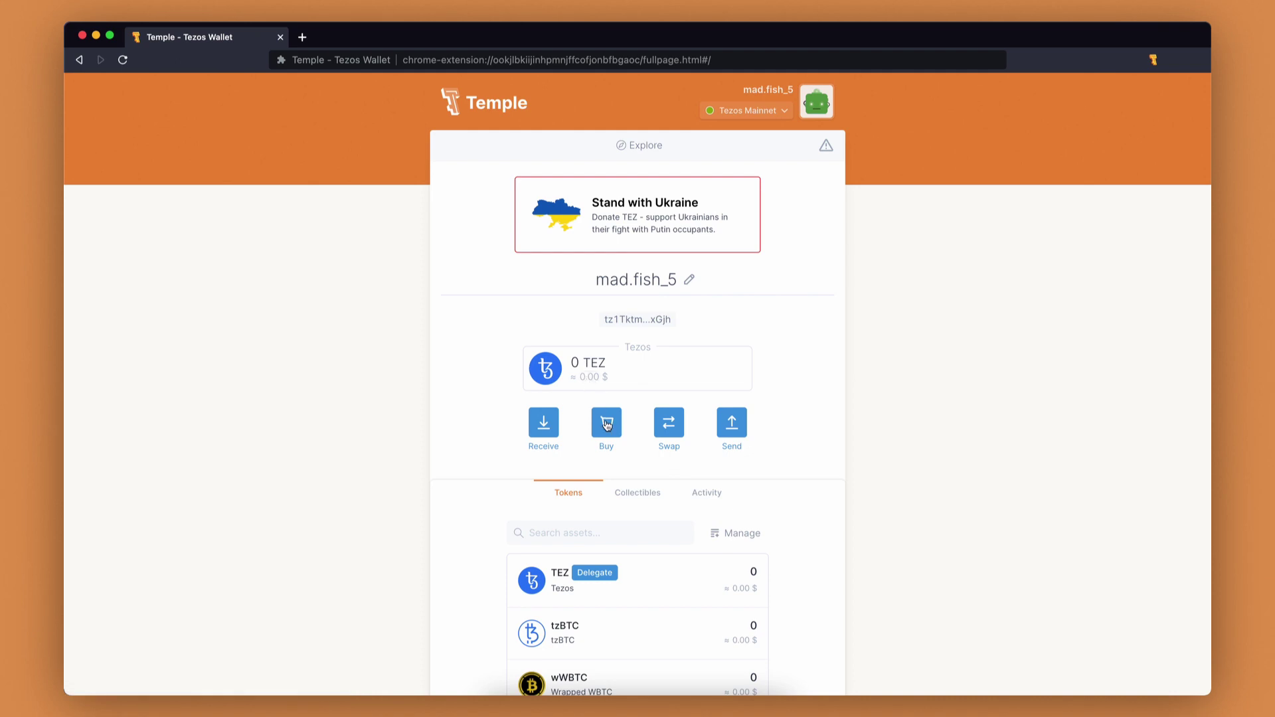
- Create an Exolix exchange sending 1.36 AVAX for TEZ and get its deposit address
{"action": "left_click", "coordinate": [607, 425]}
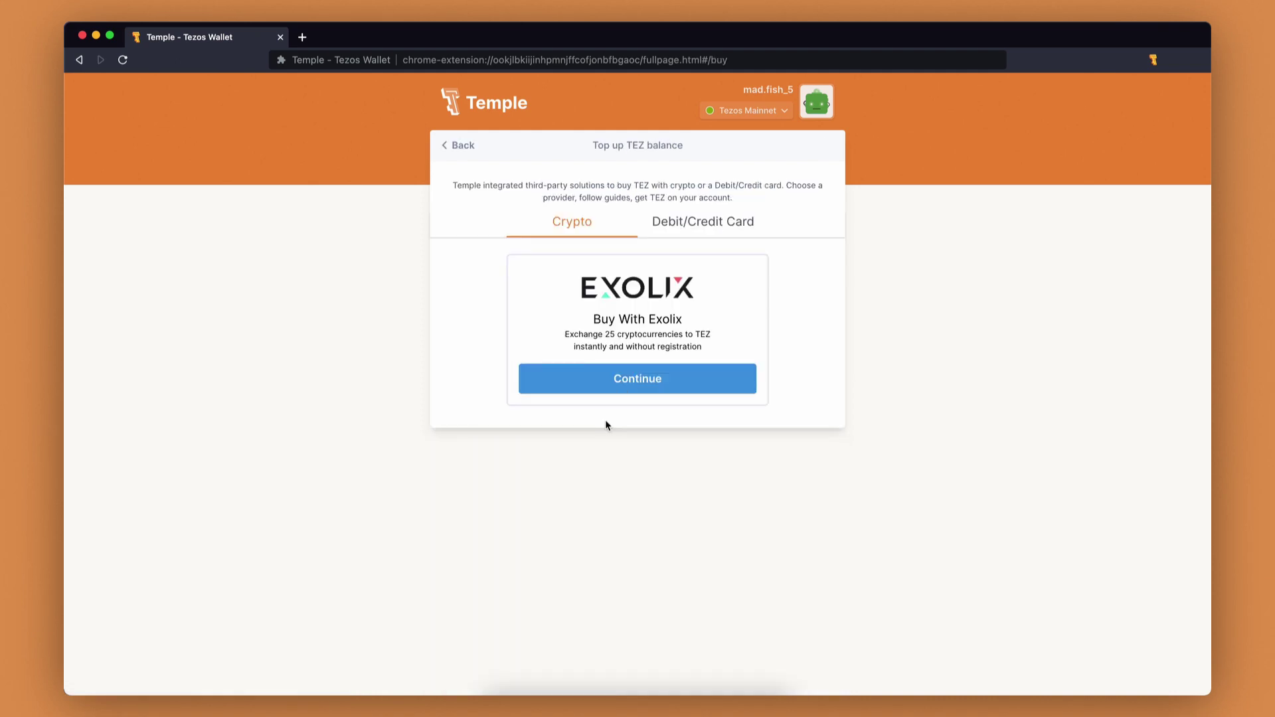
{"action": "left_click", "coordinate": [619, 387]}
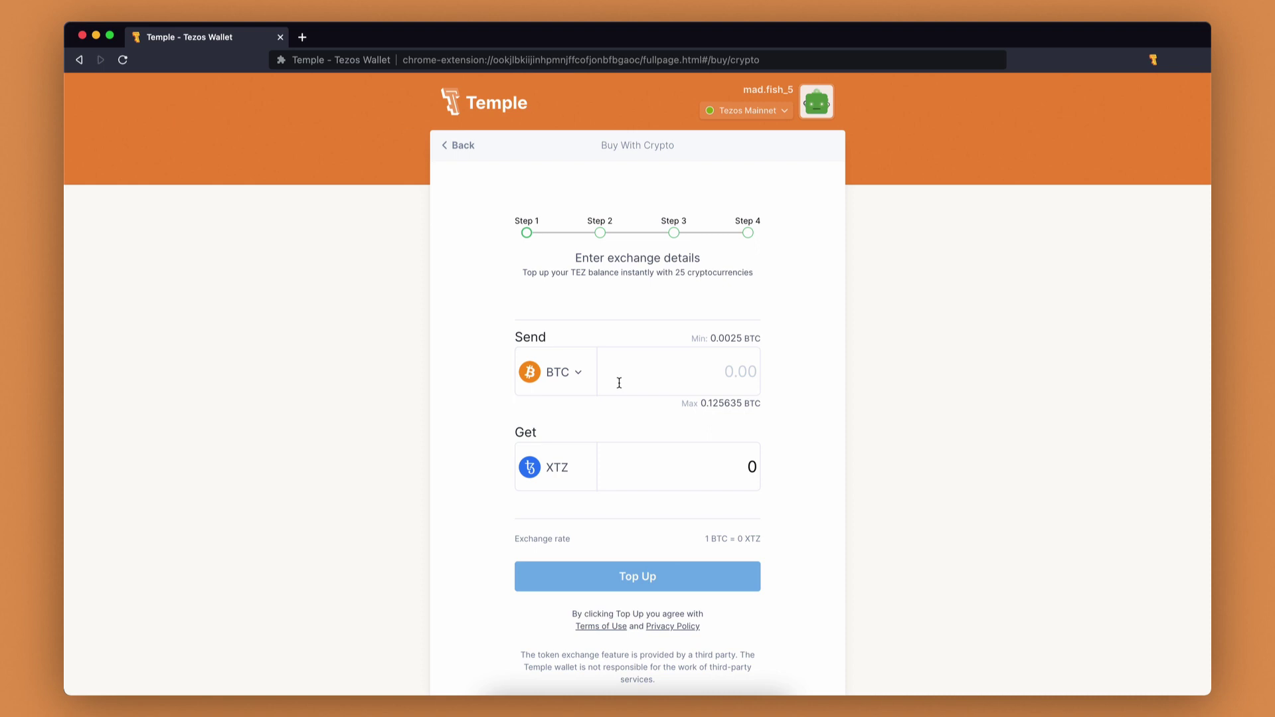
{"action": "left_click", "coordinate": [570, 381]}
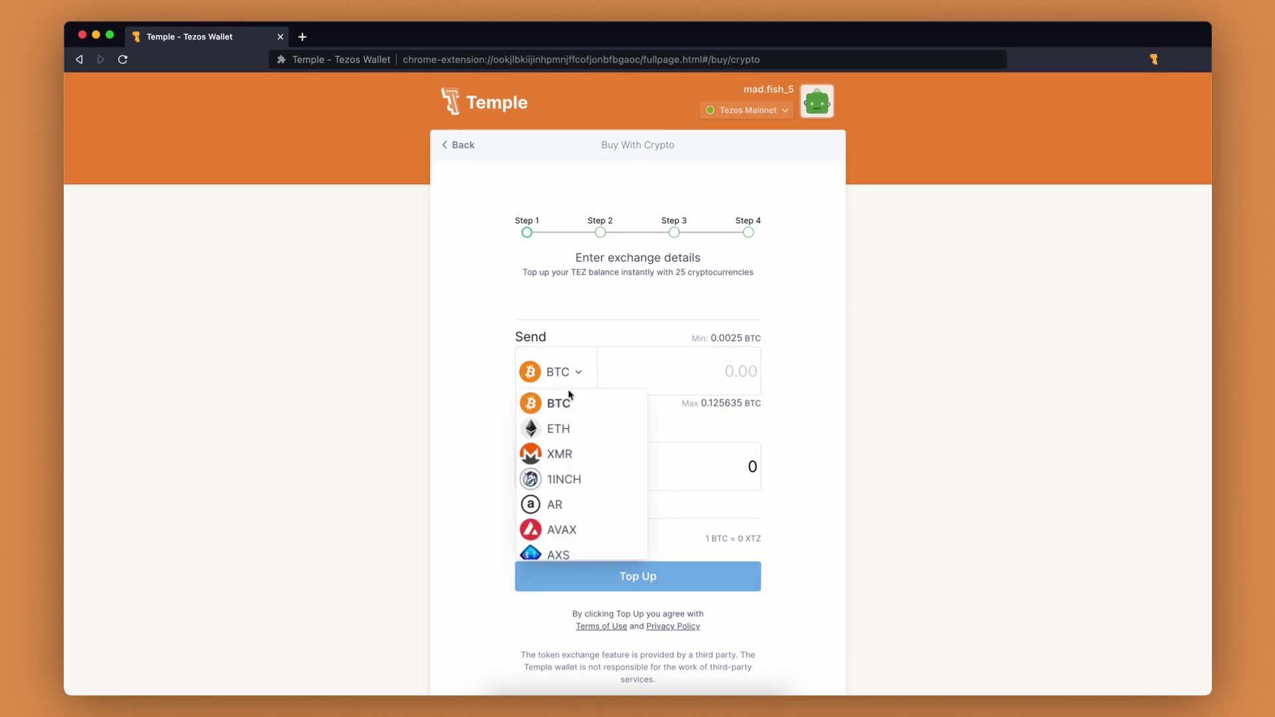
{"action": "left_click", "coordinate": [561, 529]}
{"action": "type", "text": "1"}
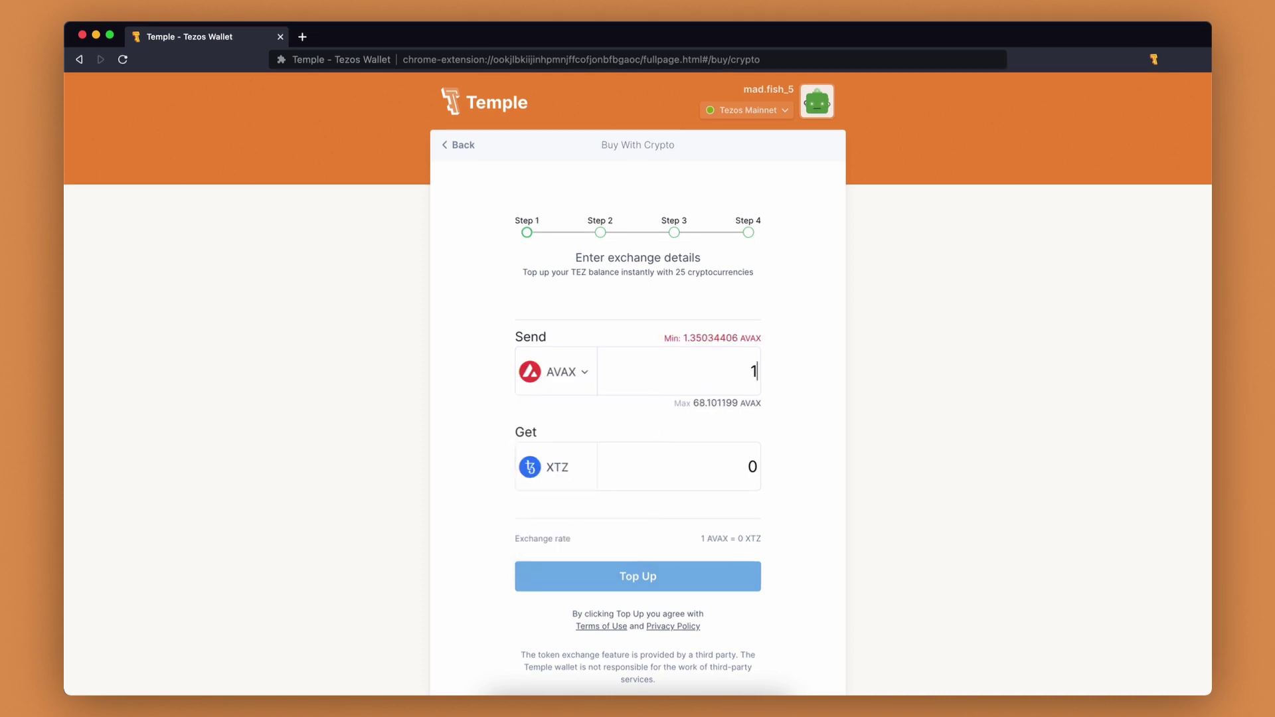
{"action": "type", "text": ".36"}
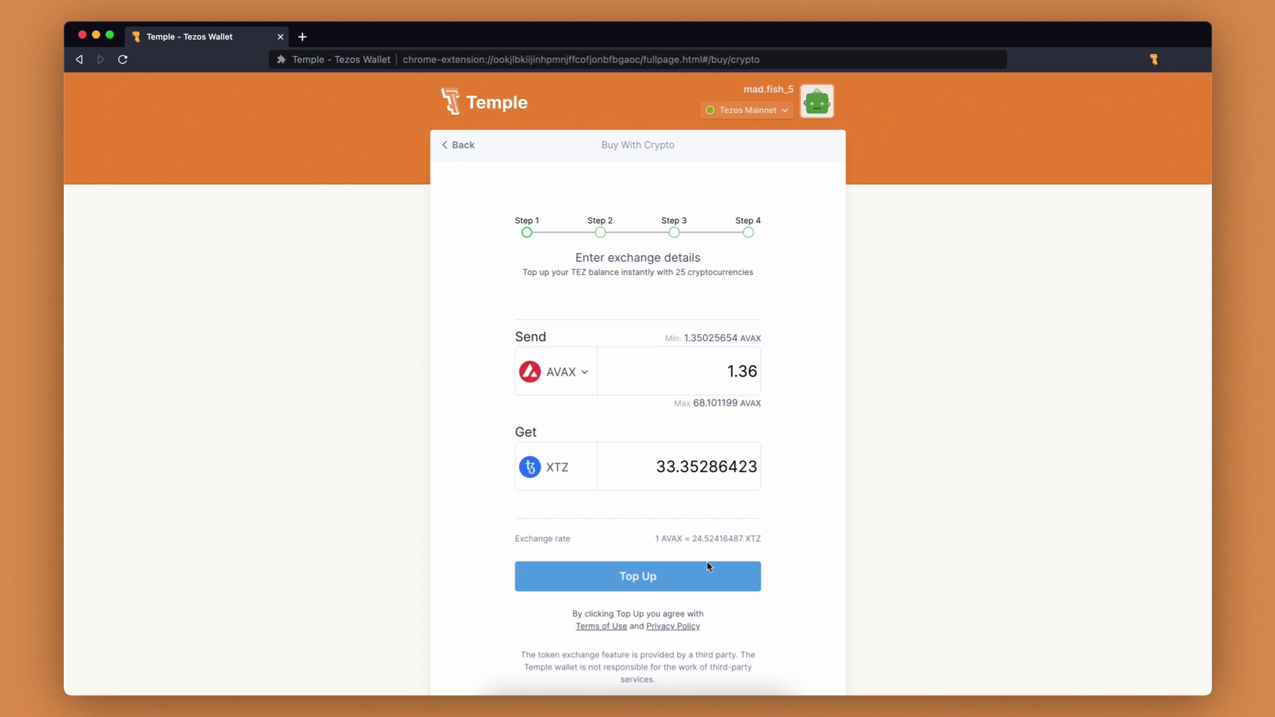
{"action": "left_click", "coordinate": [682, 579]}
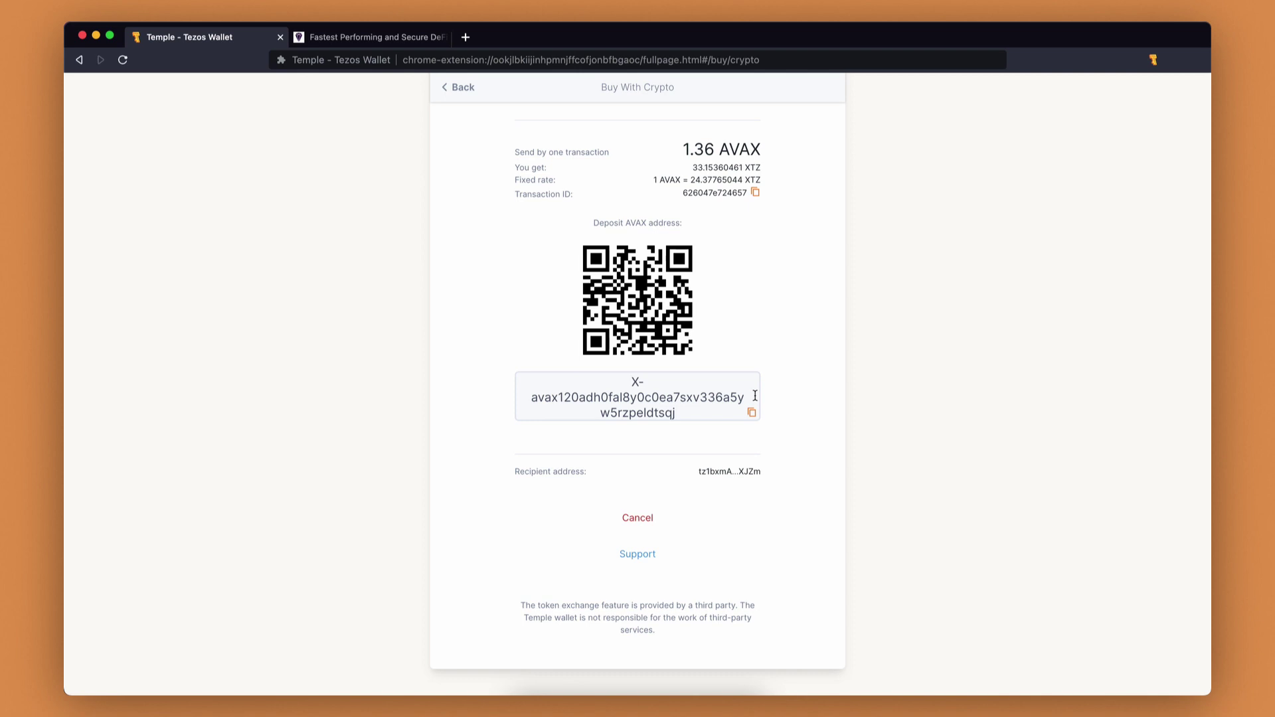
- Send 1.36 AVAX from the Avalanche wallet to the copied exchange deposit address
{"action": "left_click", "coordinate": [751, 412]}
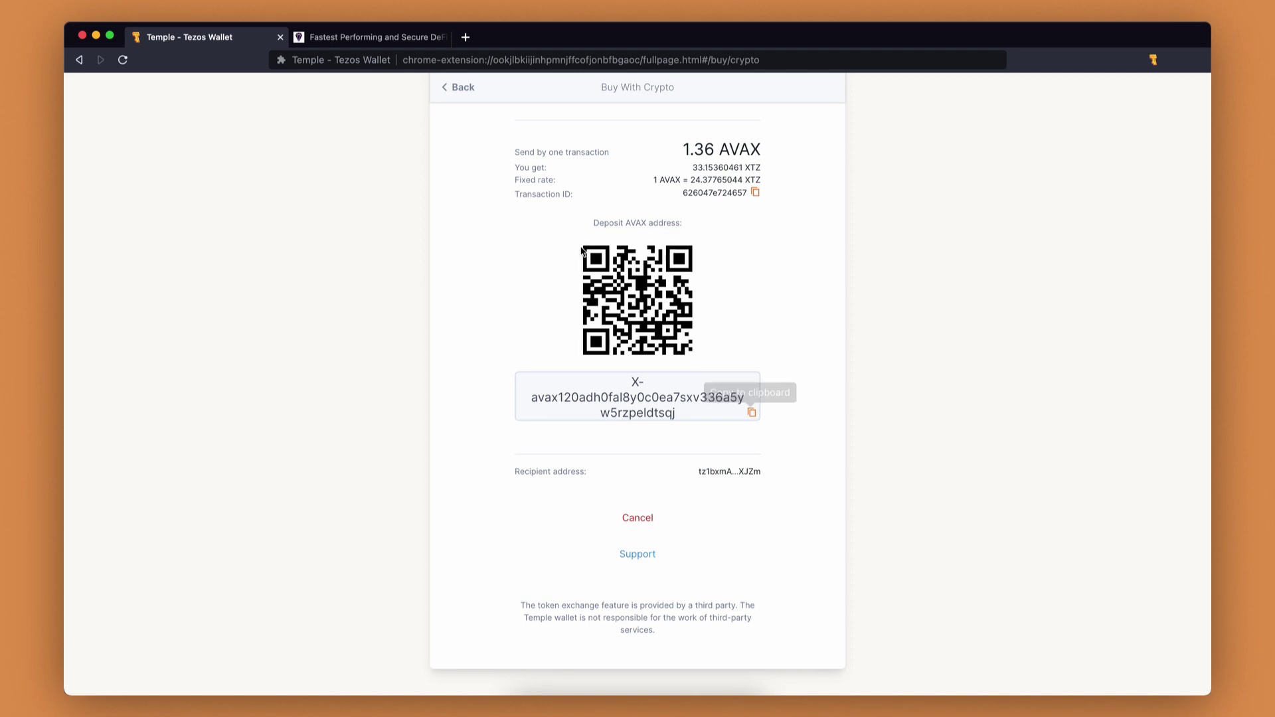
{"action": "left_click", "coordinate": [397, 40]}
{"action": "left_click", "coordinate": [884, 319]}
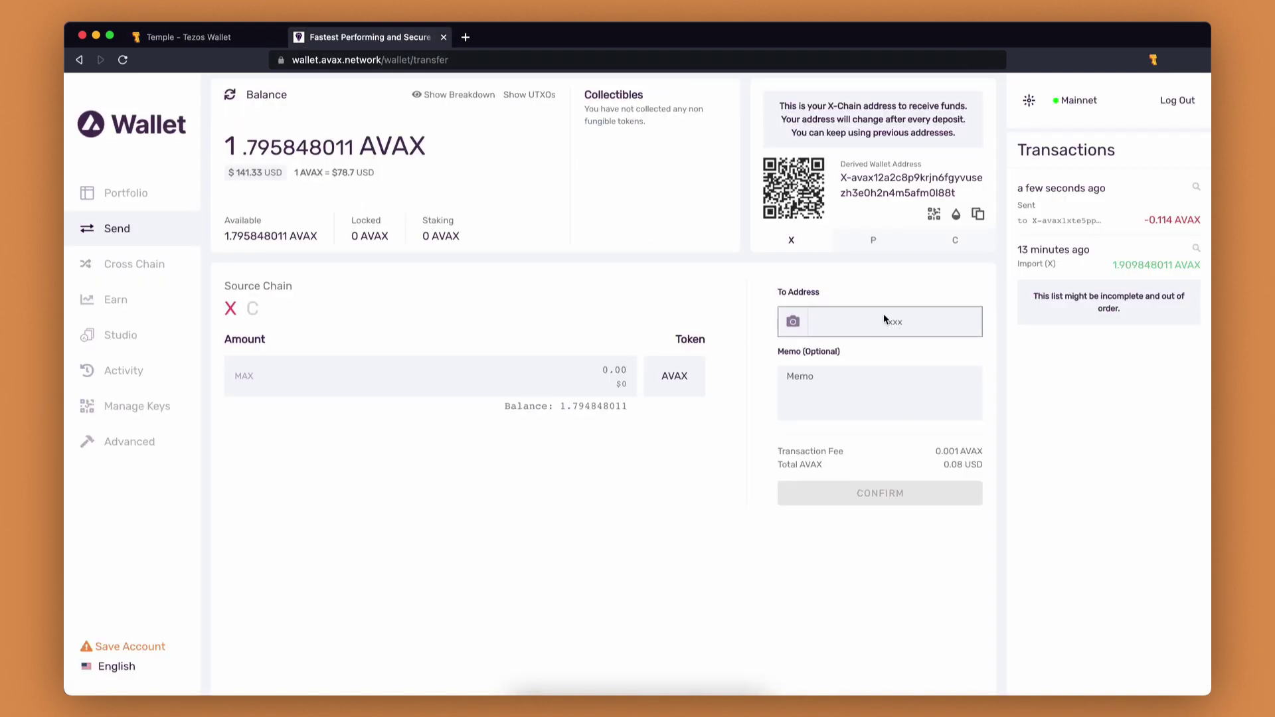
{"action": "key", "text": "super+v"}
{"action": "left_click", "coordinate": [564, 372]}
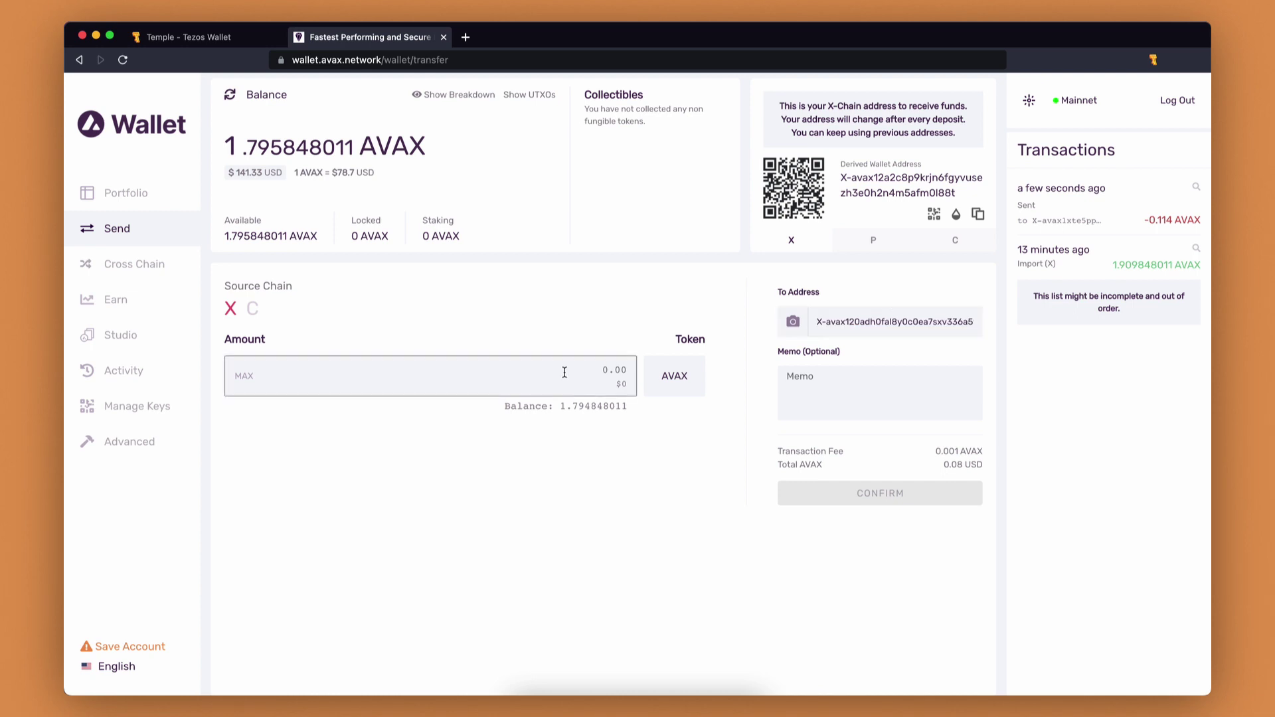
{"action": "type", "text": "1.36"}
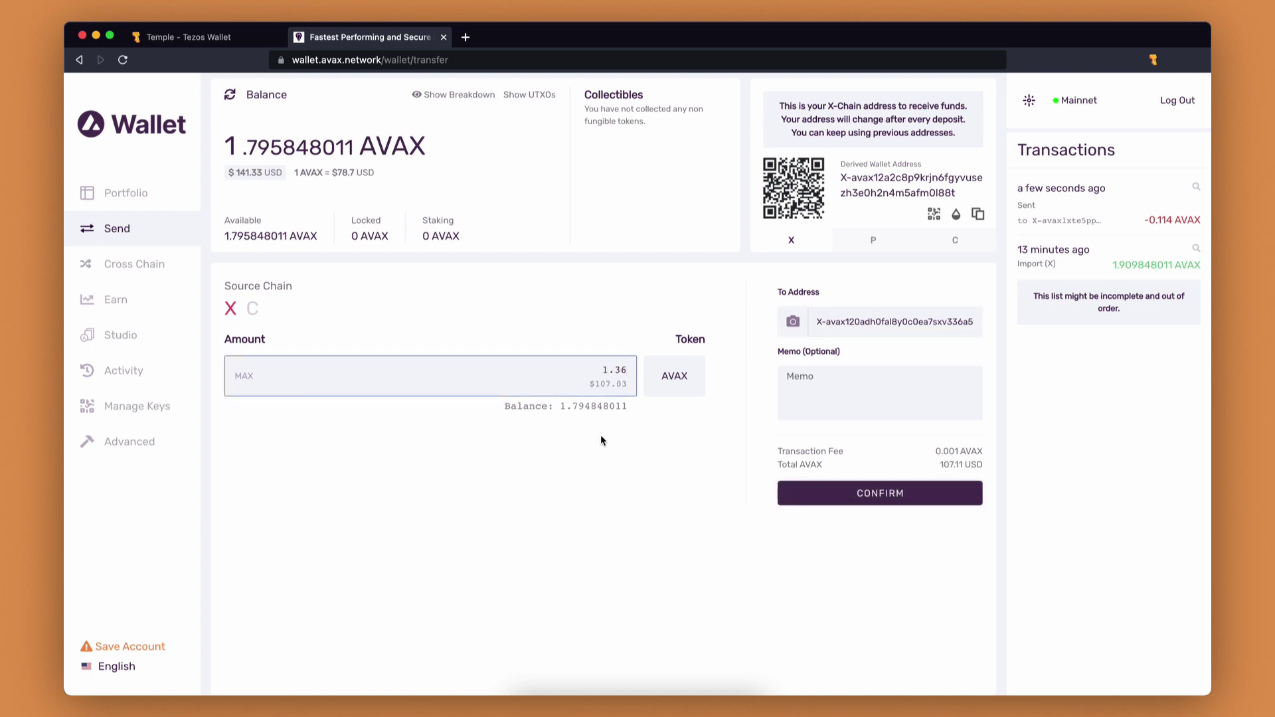
{"action": "left_click", "coordinate": [849, 492]}
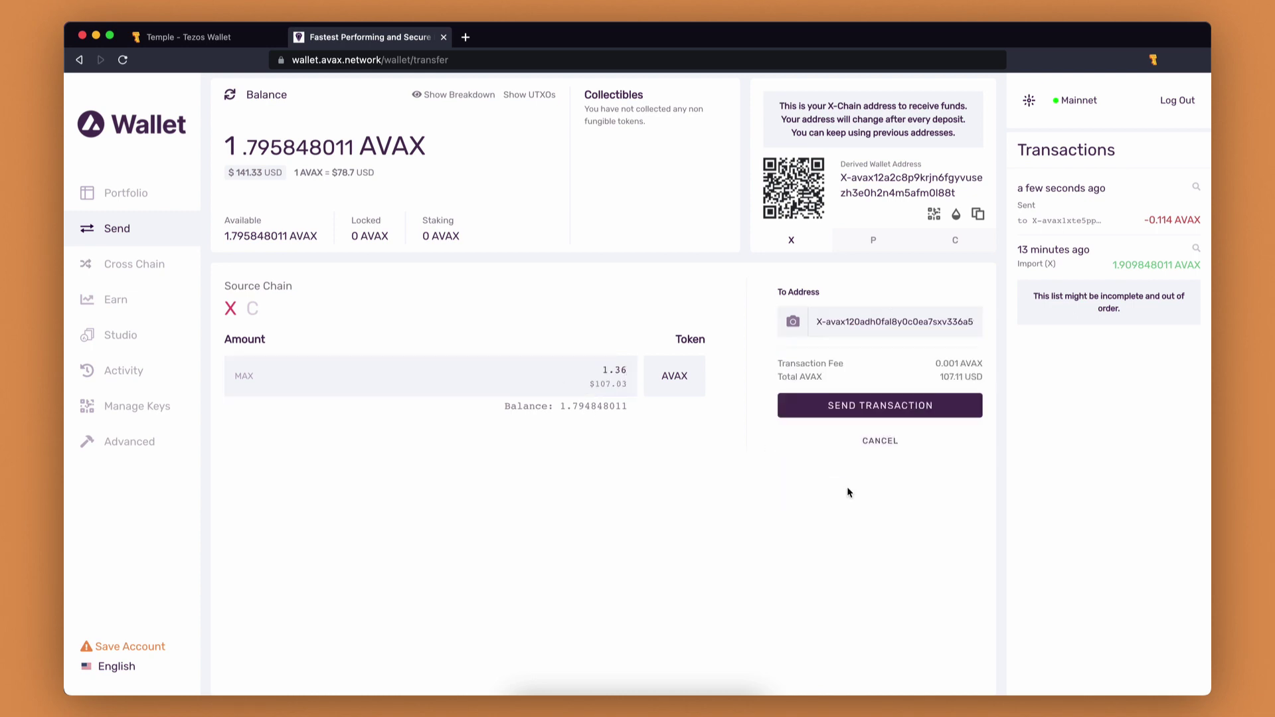
{"action": "left_click", "coordinate": [866, 408]}
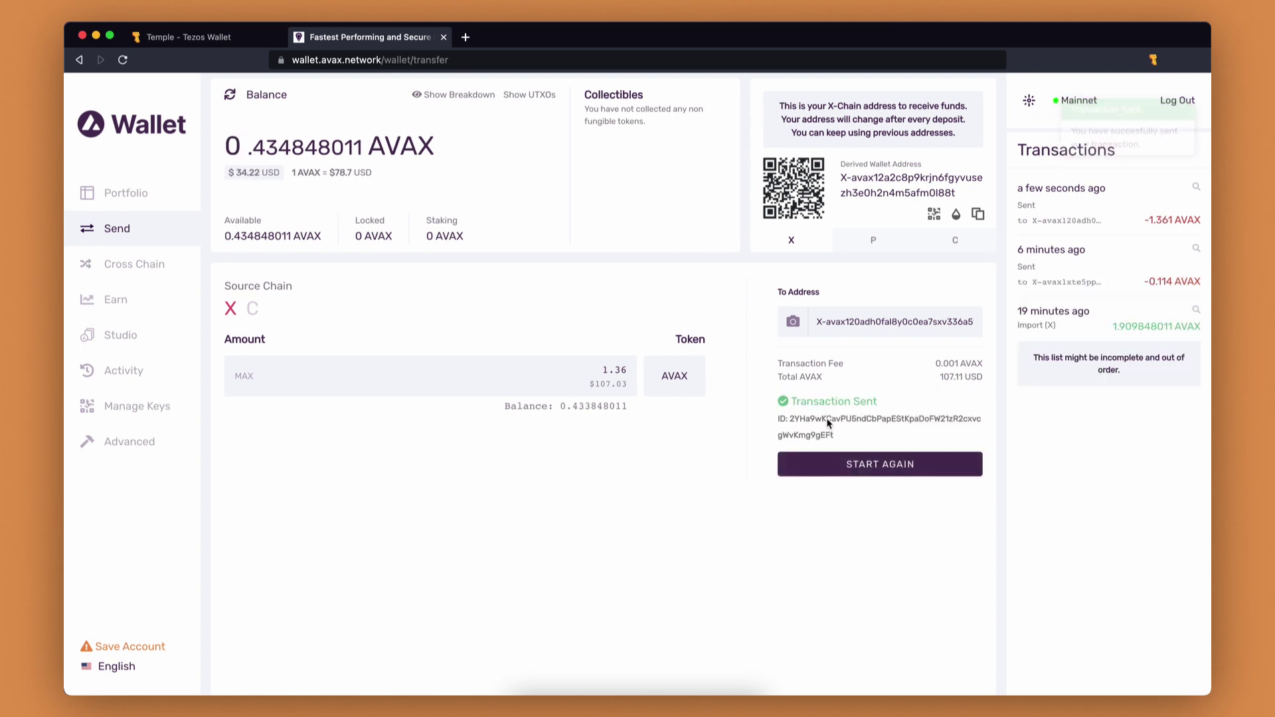
{"action": "left_click", "coordinate": [189, 37]}
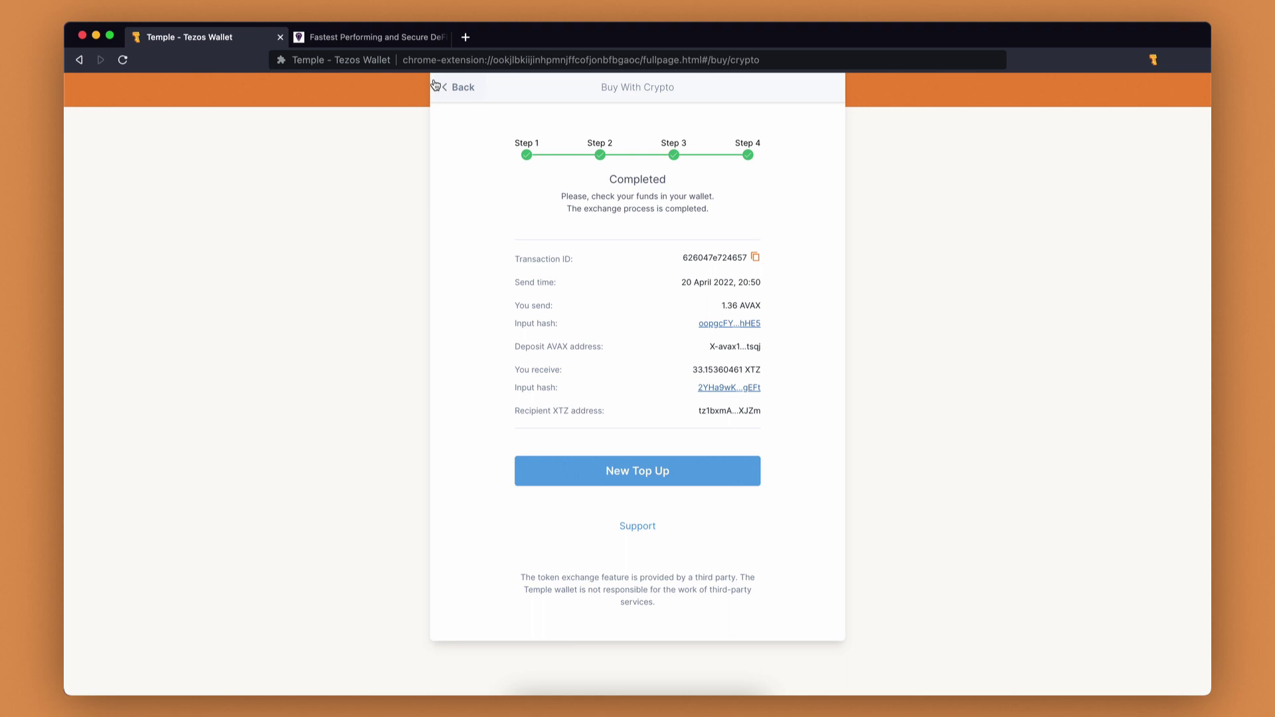
- Leave the exchange summary and start a MoonPay debit/credit card purchase of TEZ
{"action": "left_click", "coordinate": [458, 87]}
{"action": "left_click", "coordinate": [461, 145]}
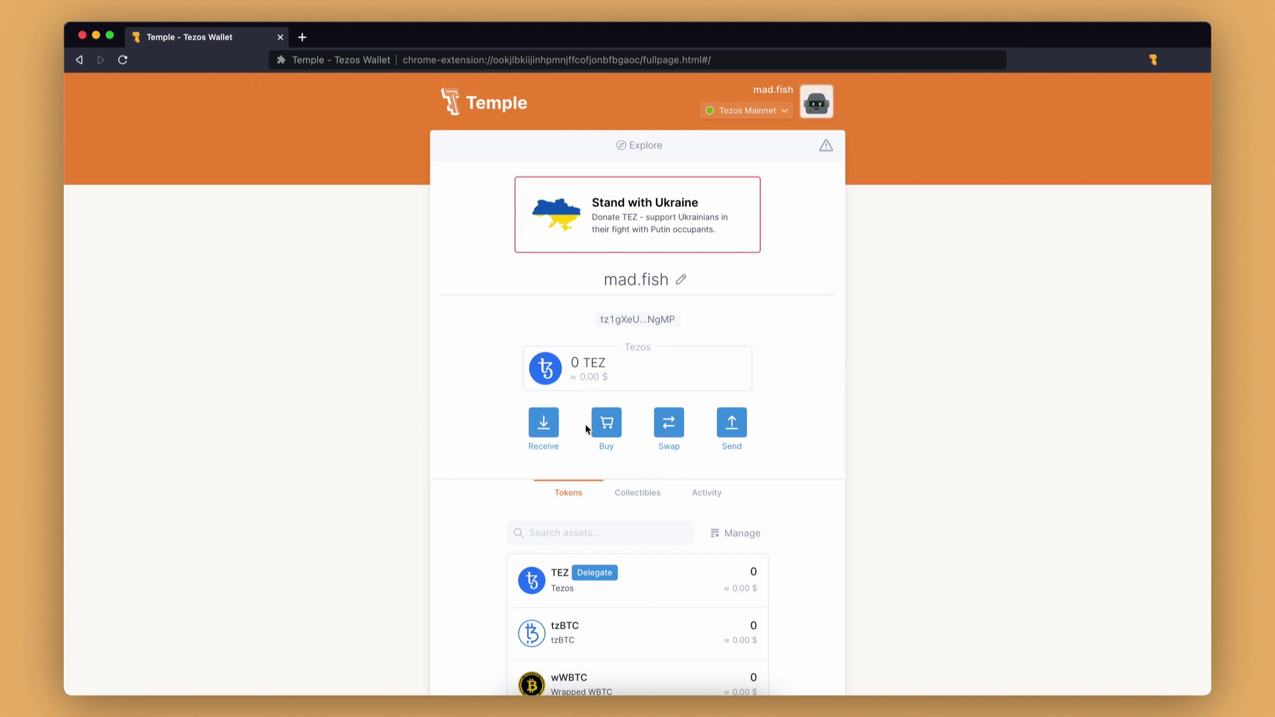
{"action": "left_click", "coordinate": [605, 427]}
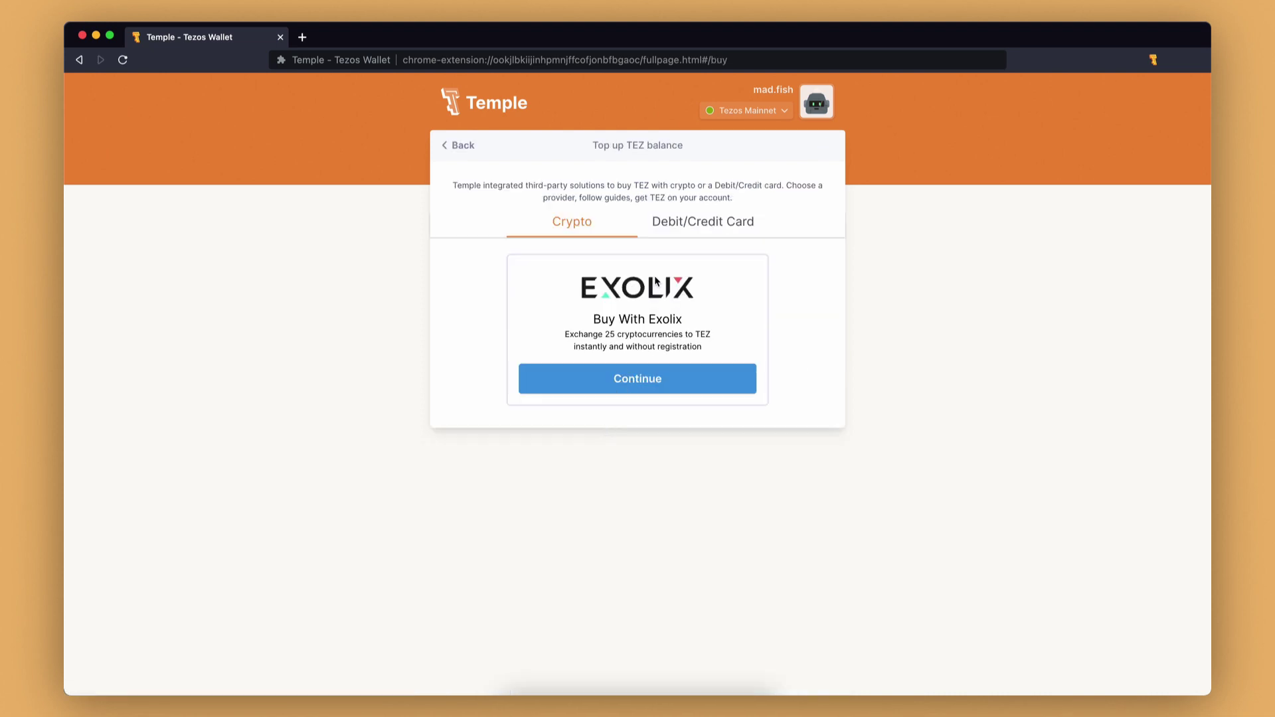
{"action": "left_click", "coordinate": [698, 235]}
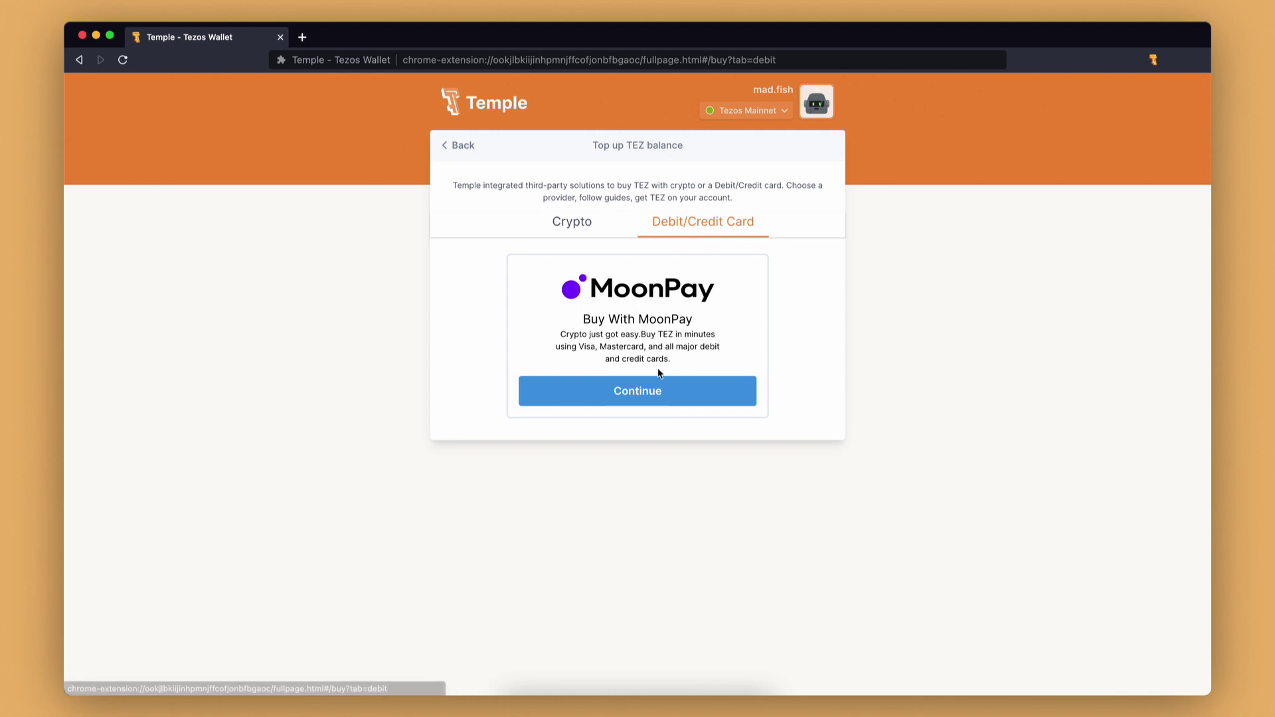
{"action": "left_click", "coordinate": [657, 391]}
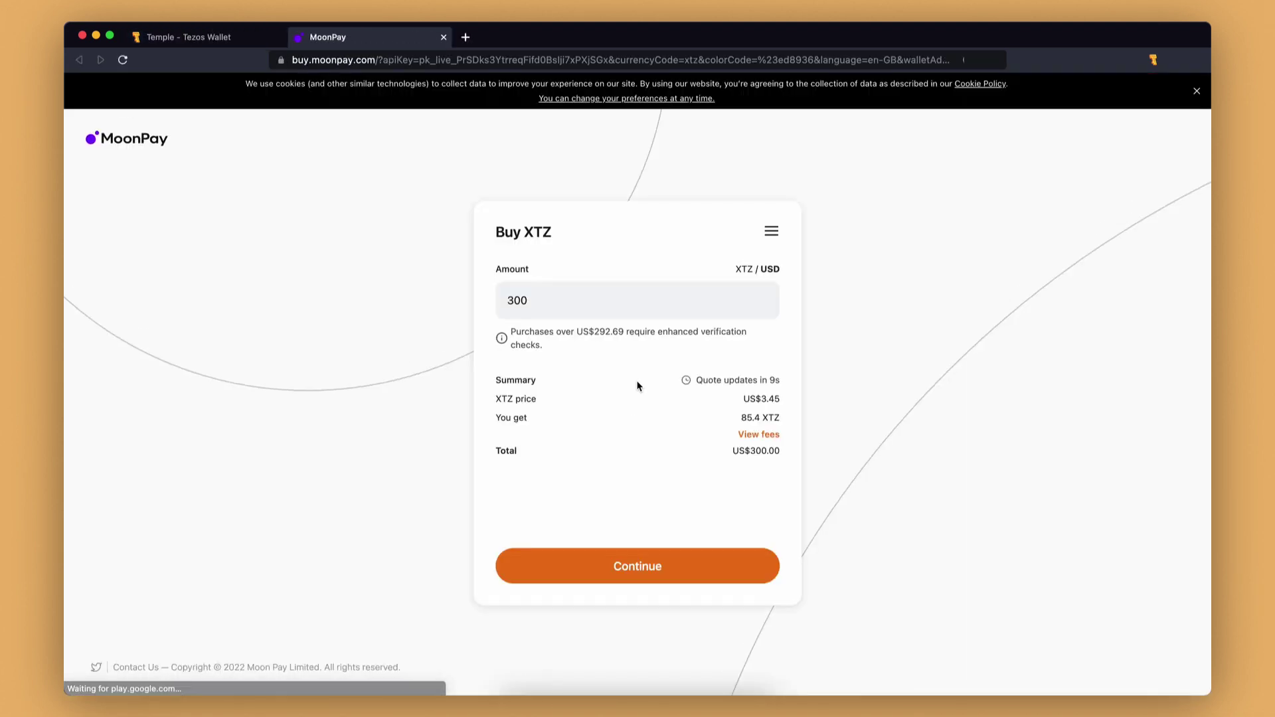
- Buy 10 XTZ by card in MoonPay, accepting the terms of use
{"action": "left_click", "coordinate": [742, 278]}
{"action": "left_click", "coordinate": [644, 310]}
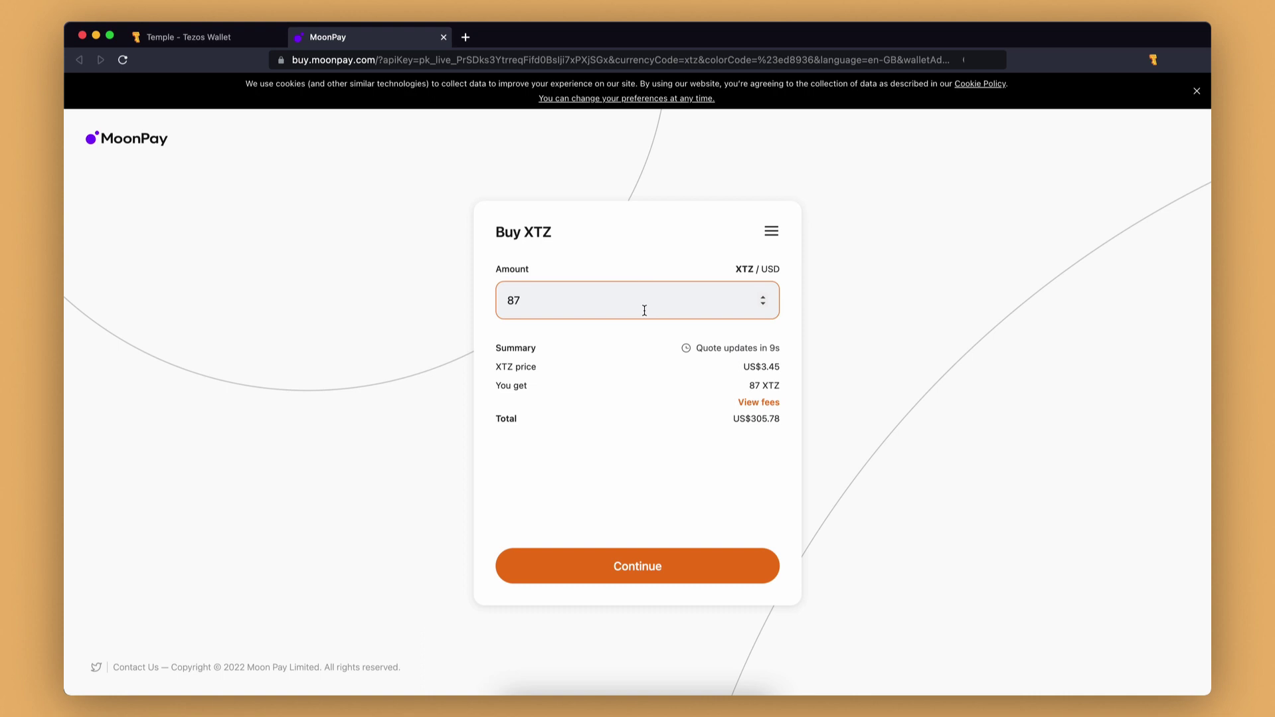
{"action": "key", "text": "BackSpace"}
{"action": "key", "text": "BackSpace"}
{"action": "type", "text": "10"}
{"action": "left_click", "coordinate": [630, 582]}
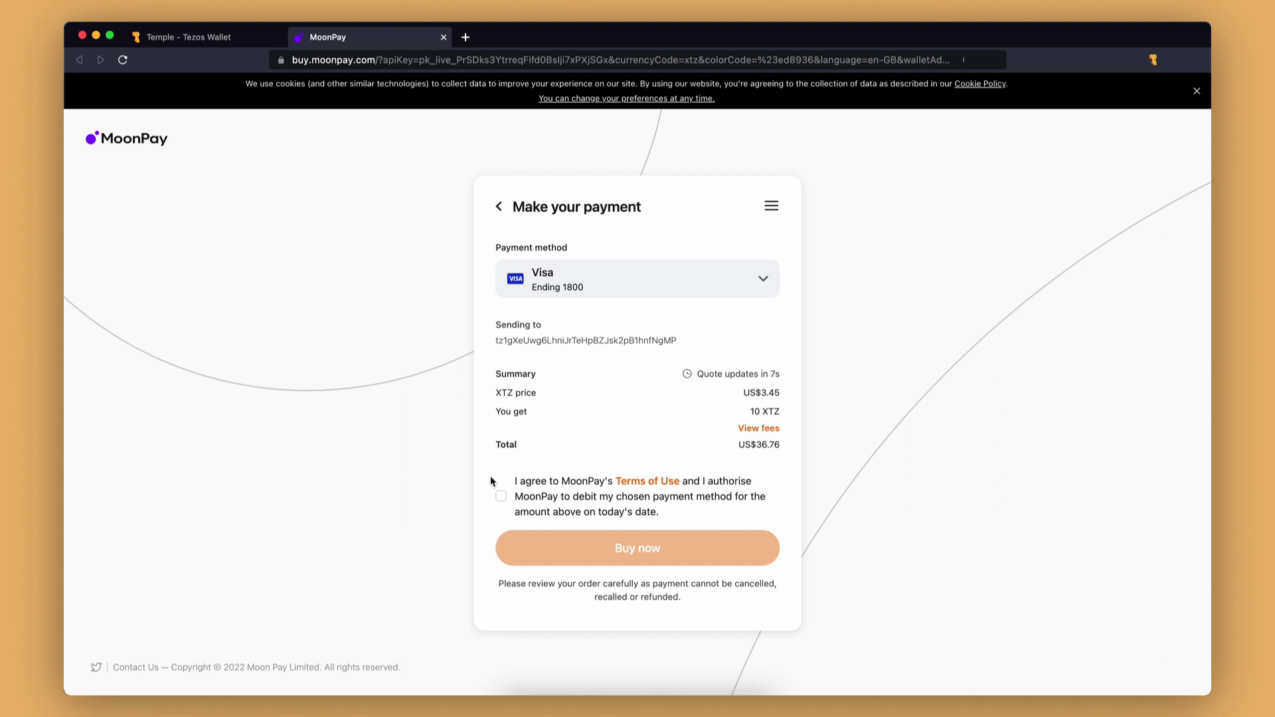
{"action": "left_click", "coordinate": [500, 497]}
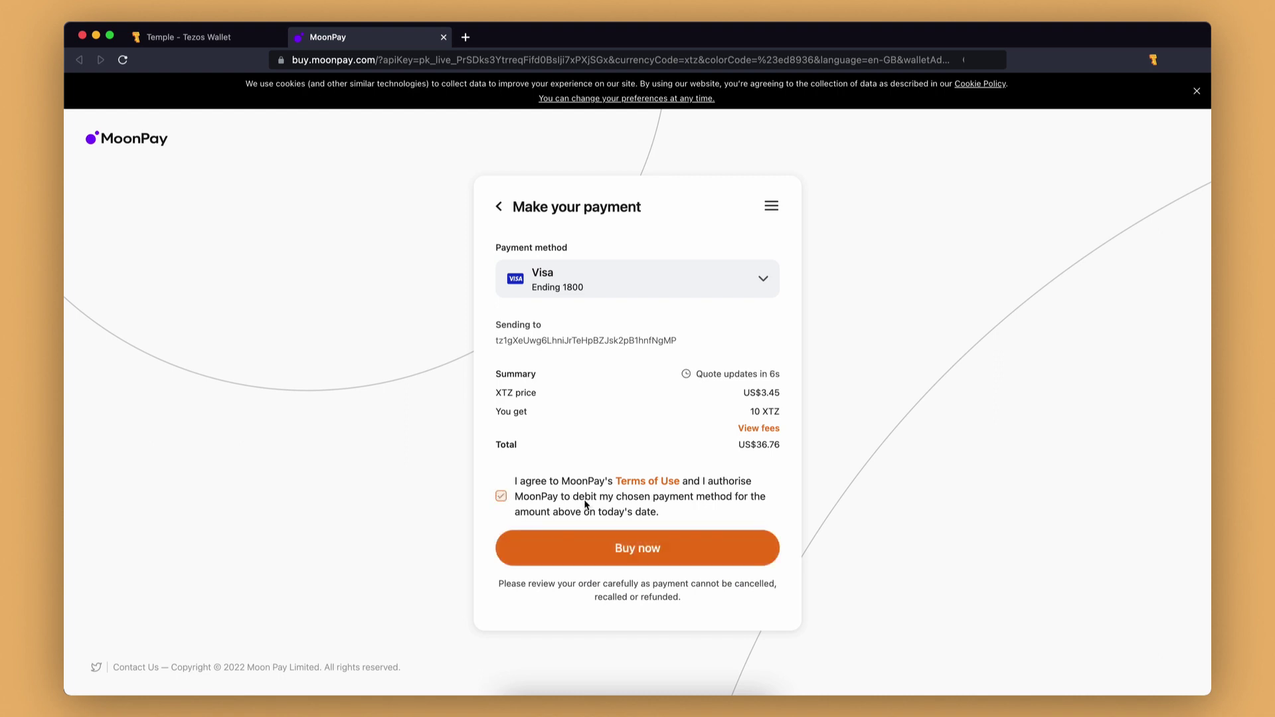
{"action": "left_click", "coordinate": [641, 550]}
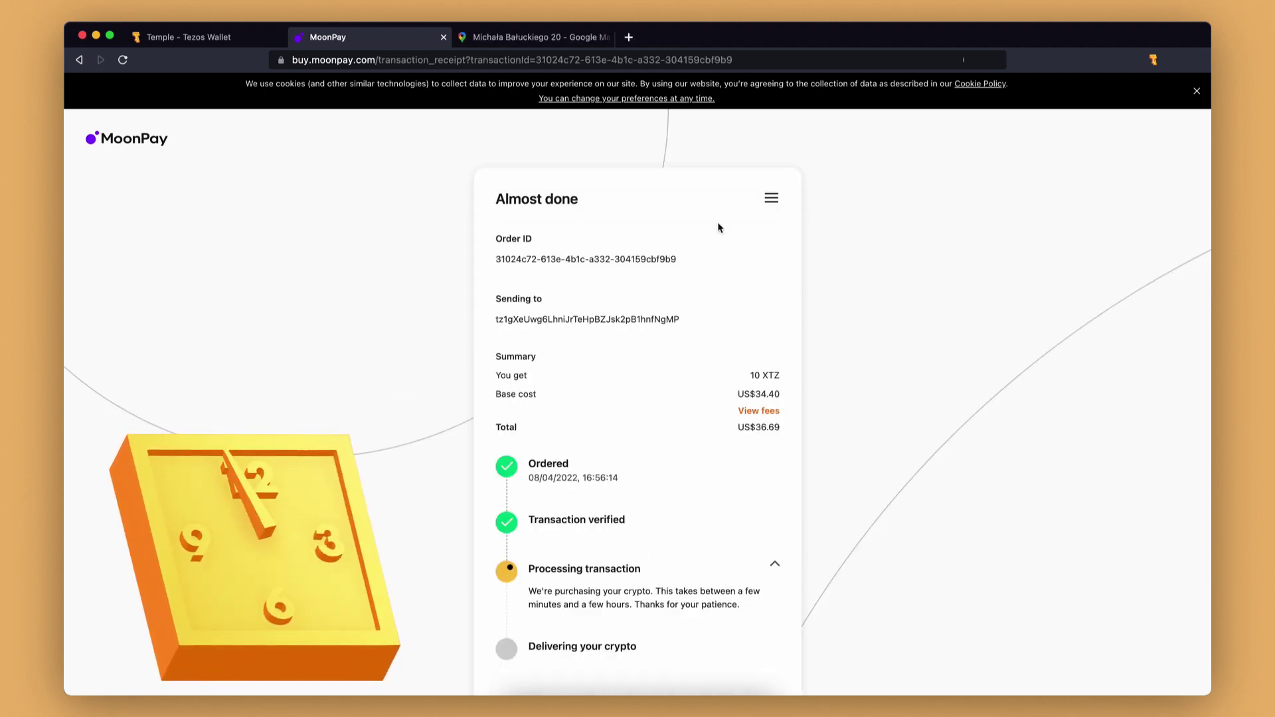
- View the delivered 10 XTZ purchase on the TzStats blockchain explorer
{"action": "scroll", "coordinate": [794, 452], "scroll_direction": "down", "scroll_amount": 3}
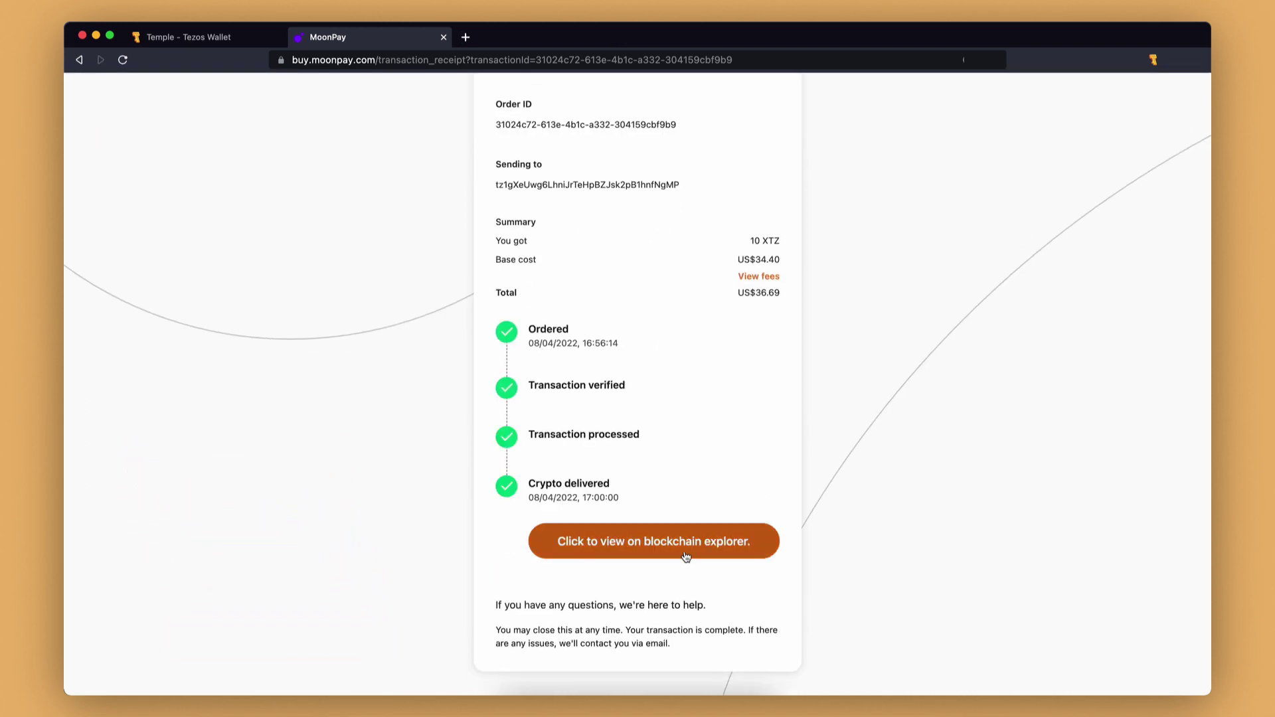
{"action": "left_click", "coordinate": [686, 554]}
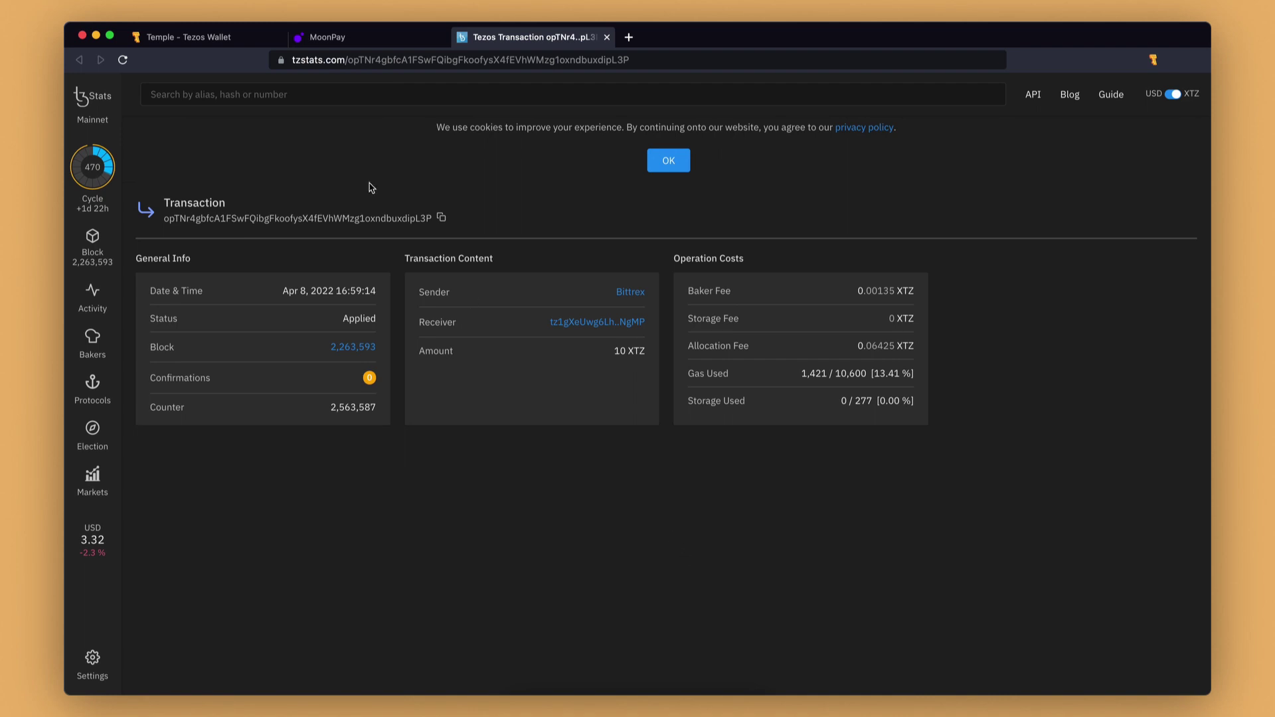
{"action": "left_click", "coordinate": [229, 40]}
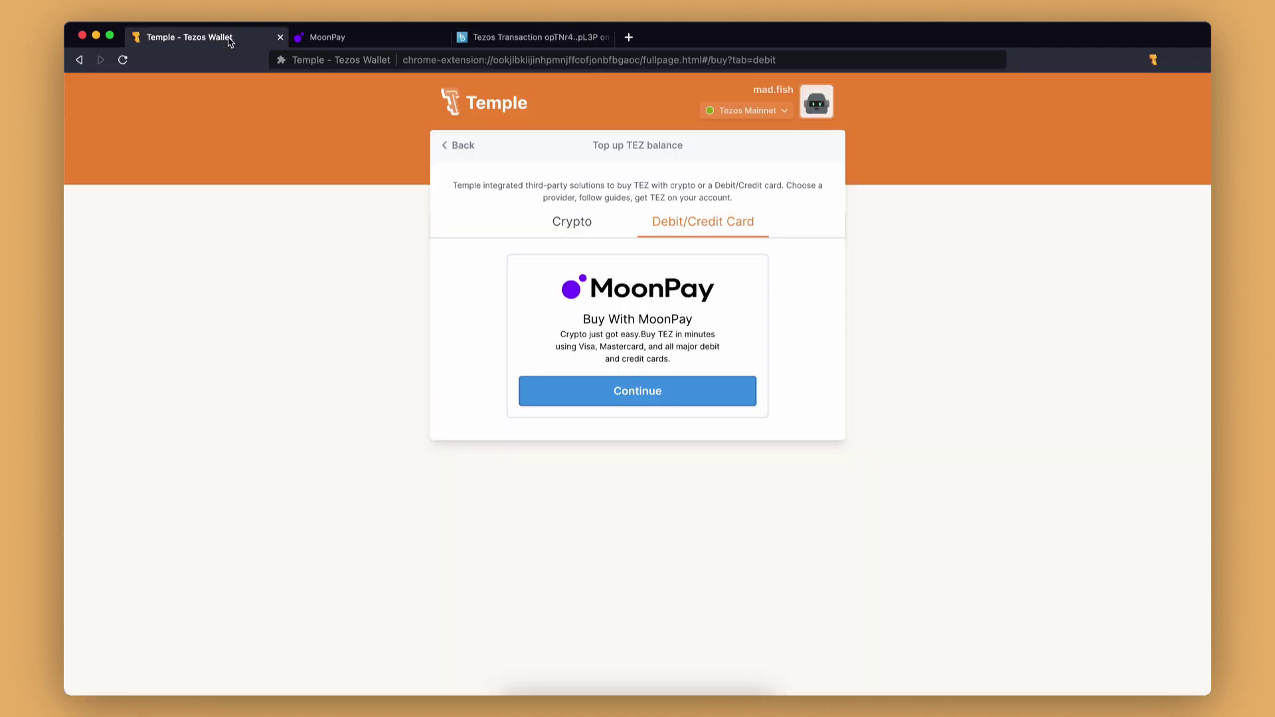
- Go back to the Temple Wallet home page to see the 10 TEZ balance
{"action": "left_click", "coordinate": [465, 143]}
{"action": "scroll", "coordinate": [605, 306], "scroll_direction": "down", "scroll_amount": 1}
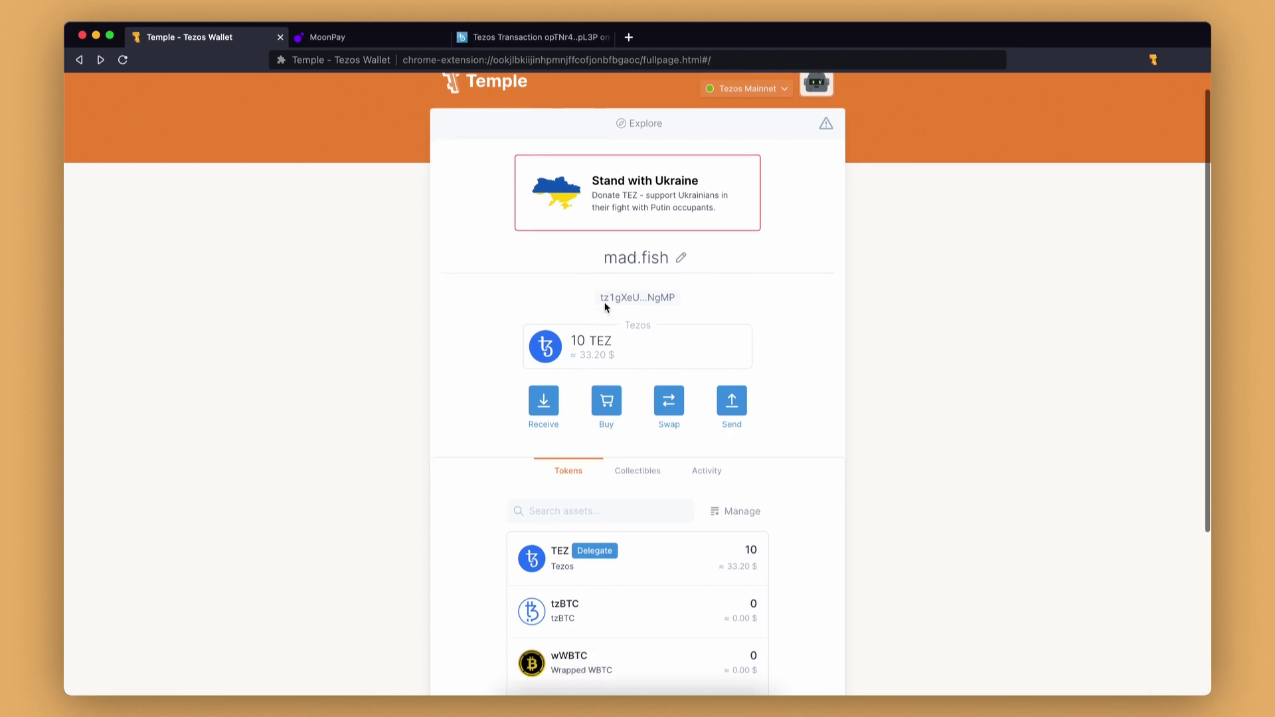